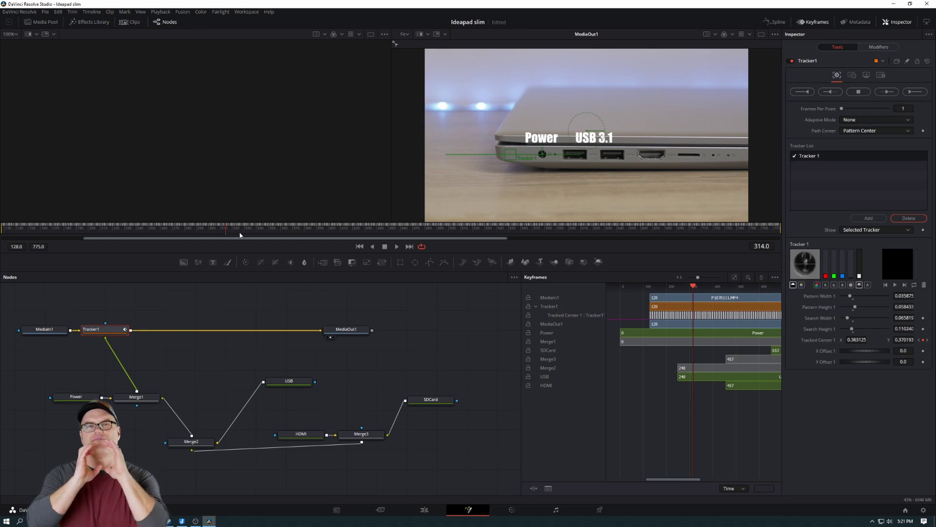
Scrub the Fusion time ruler forward to confirm the Power and USB 3.1 labels follow the ports
drag(239, 235, 271, 230)
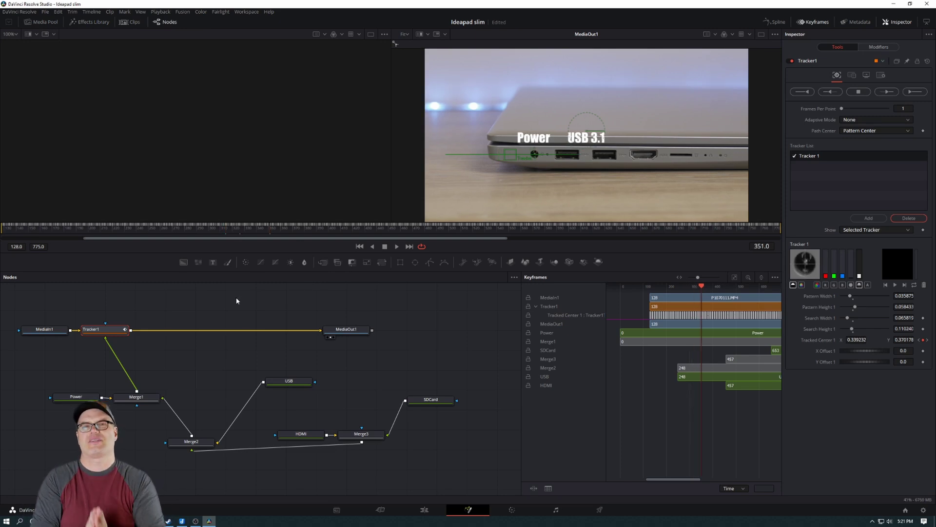
On the Fairlight page, cut Audio 2's EQ near 496 Hz and 2 kHz, and lift the lows and 8 kHz highs
click(556, 510)
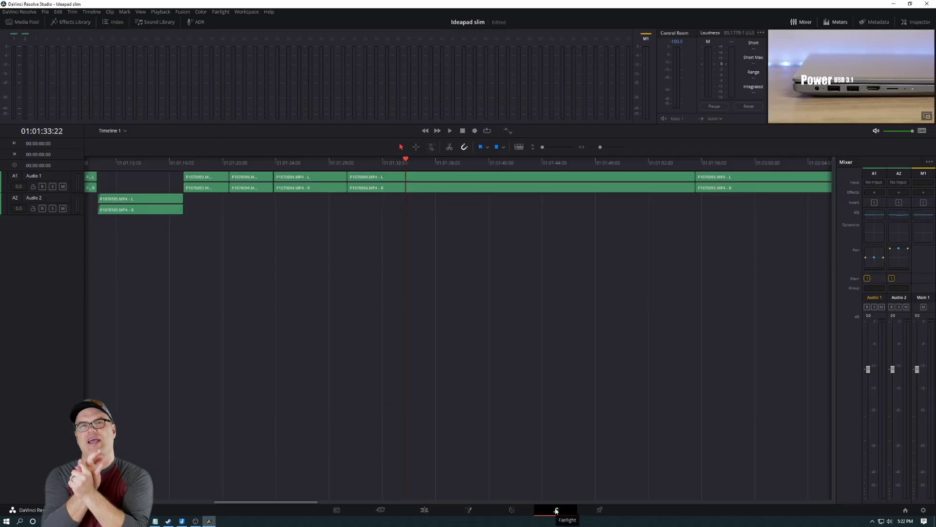
click(147, 202)
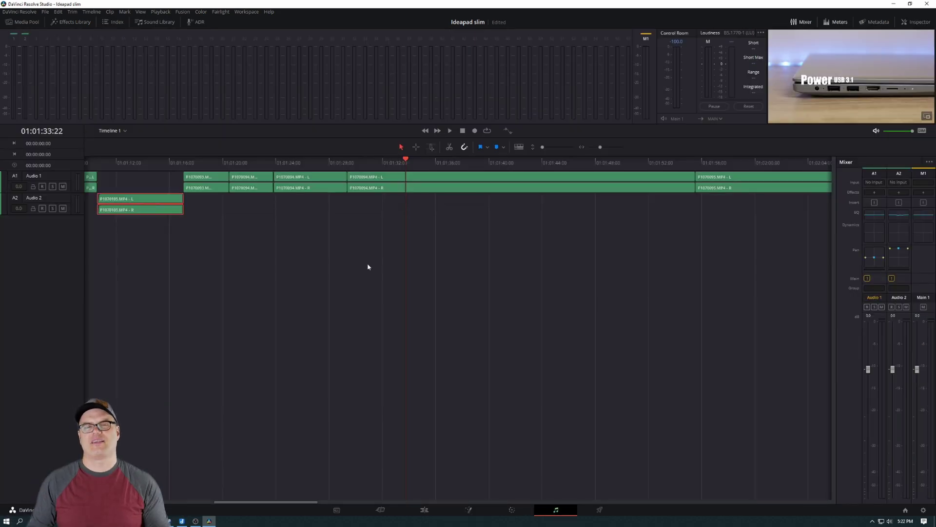
click(898, 215)
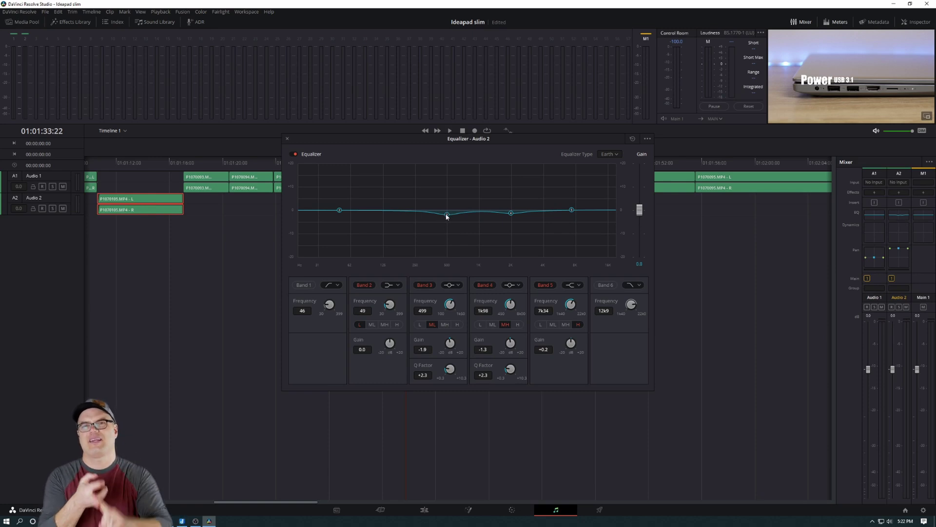
drag(447, 216, 447, 234)
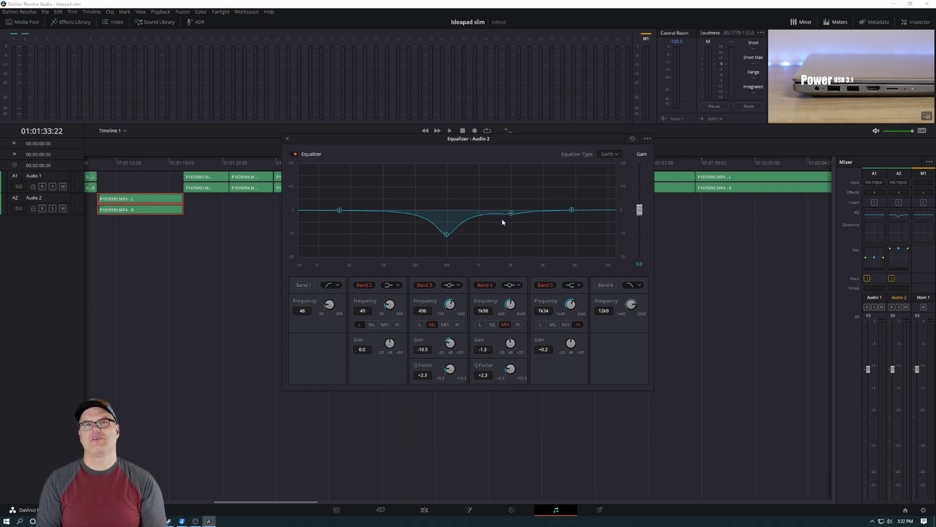
drag(511, 213, 512, 226)
drag(572, 210, 575, 206)
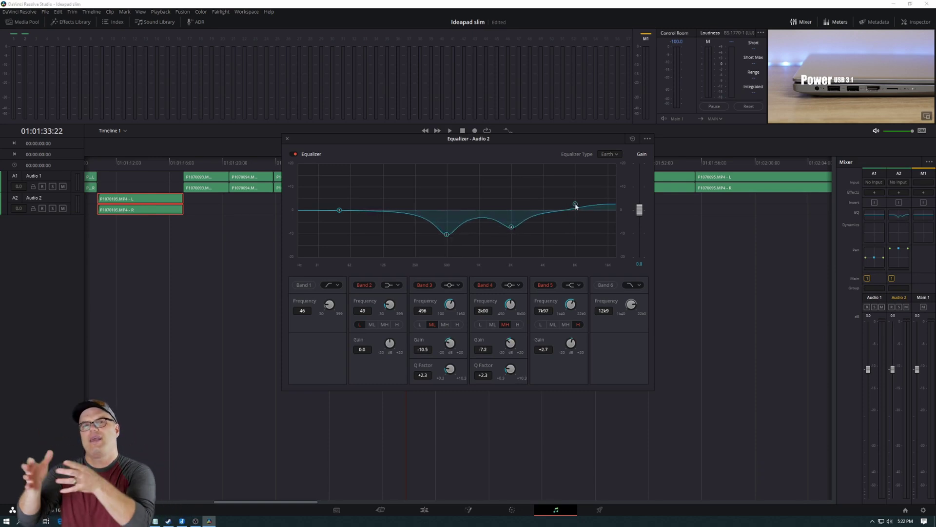
drag(339, 212, 339, 210)
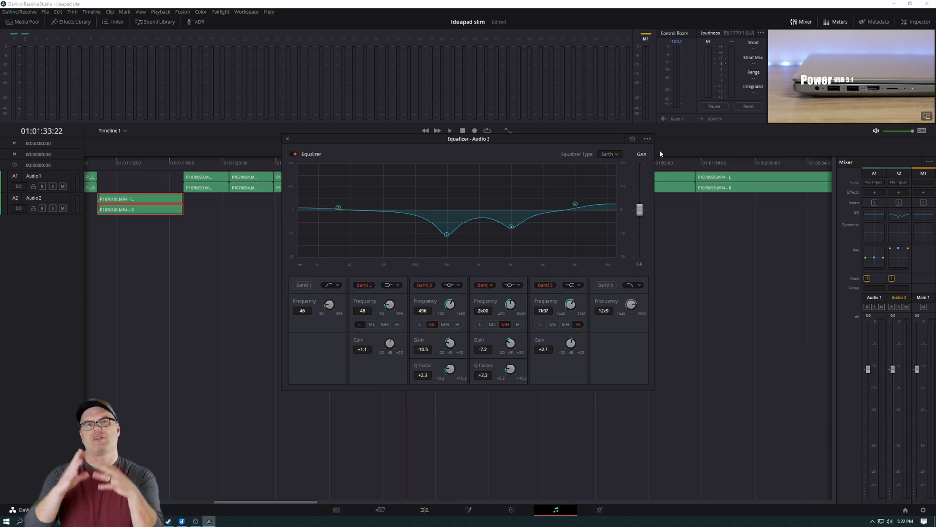
click(287, 139)
Check Audio 1's Dynamics and EQ without changes, then return to the Edit page
click(213, 179)
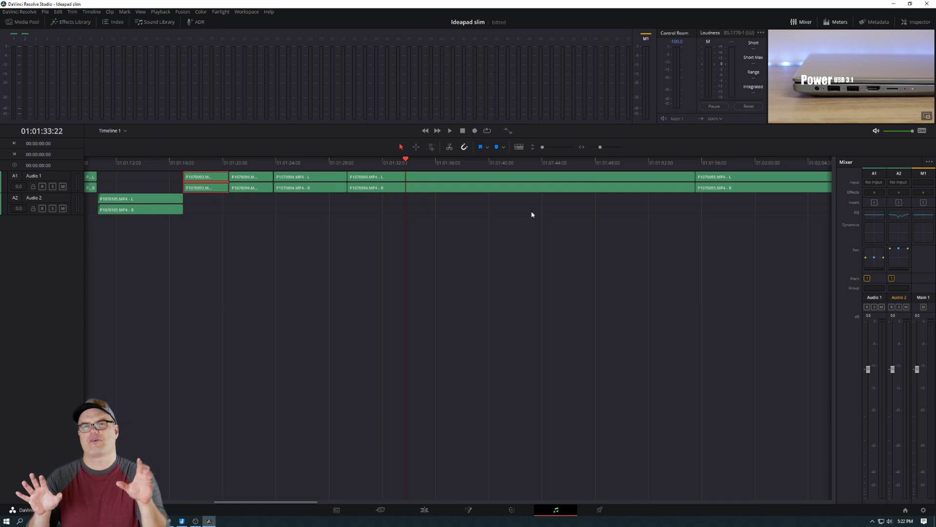
double_click(875, 230)
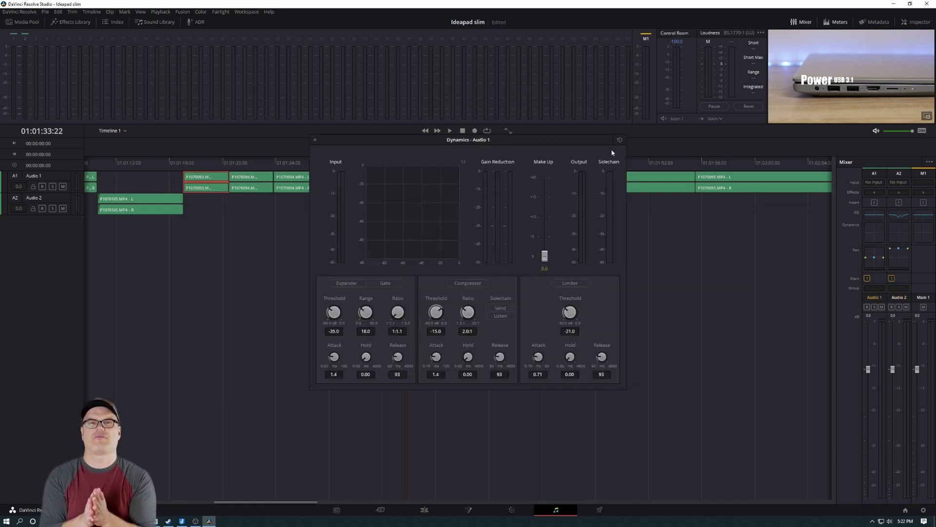
click(315, 139)
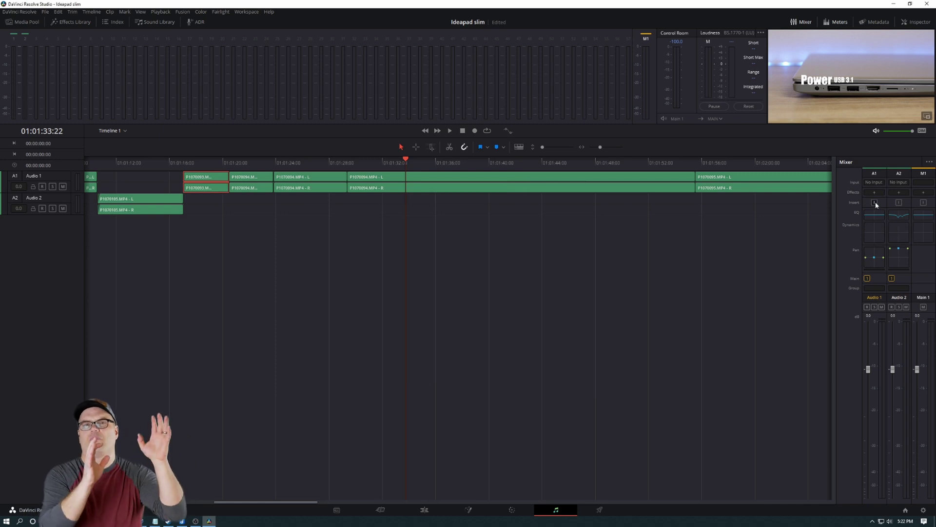
double_click(873, 217)
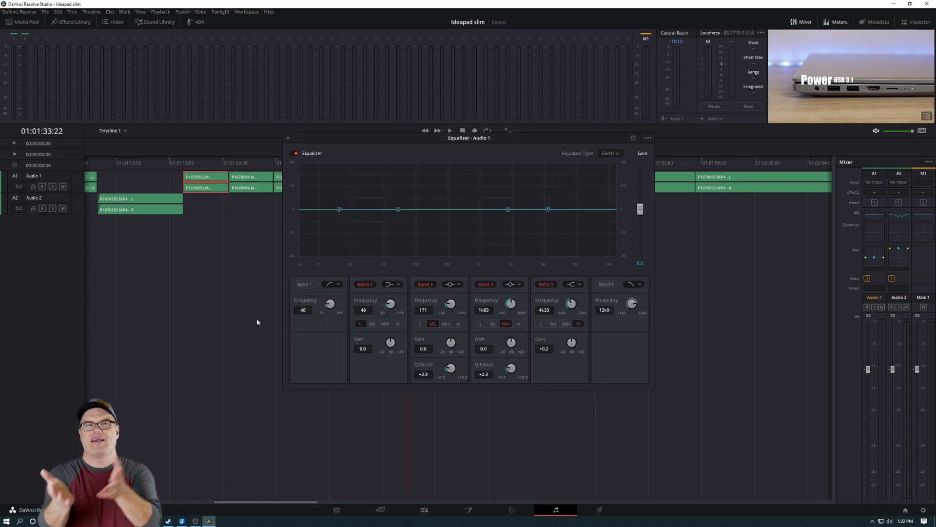
click(287, 139)
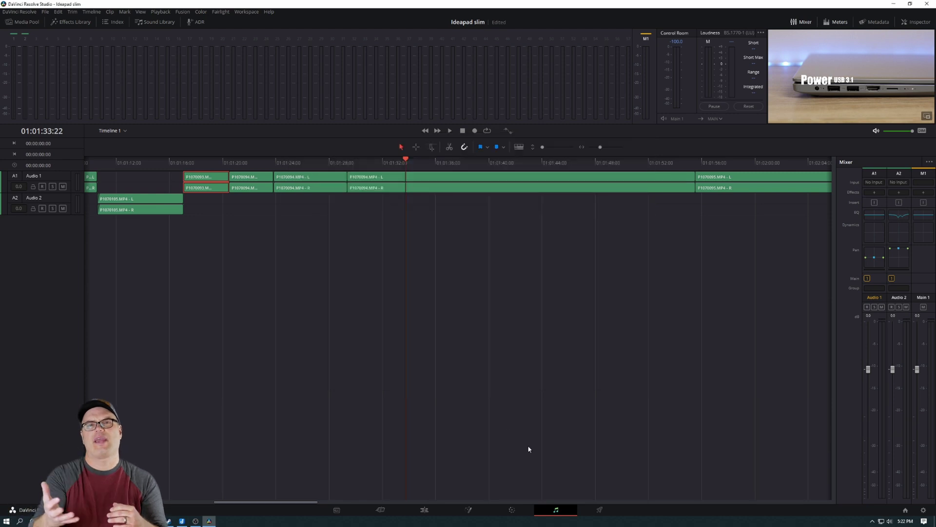
click(424, 509)
On the Deliver page, choose the H.265 Master preset and keep the NVIDIA encoder
key(space)
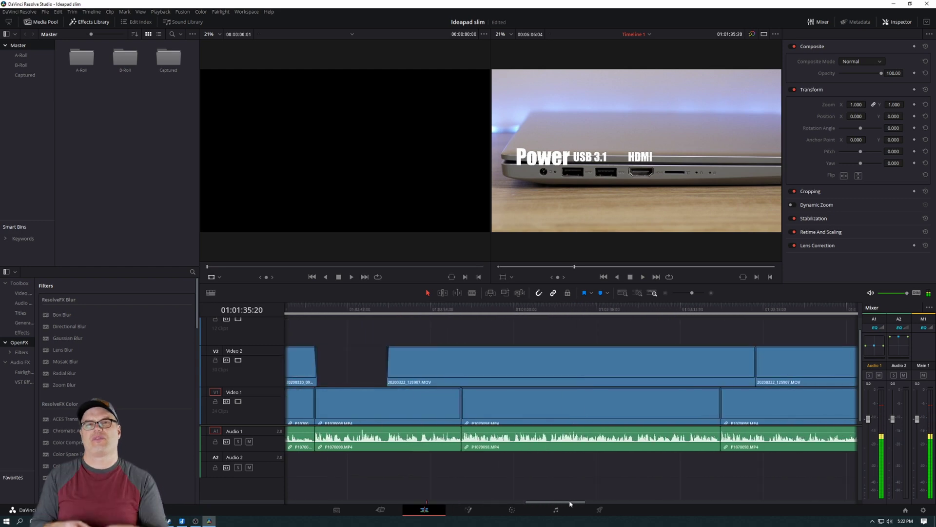
click(599, 510)
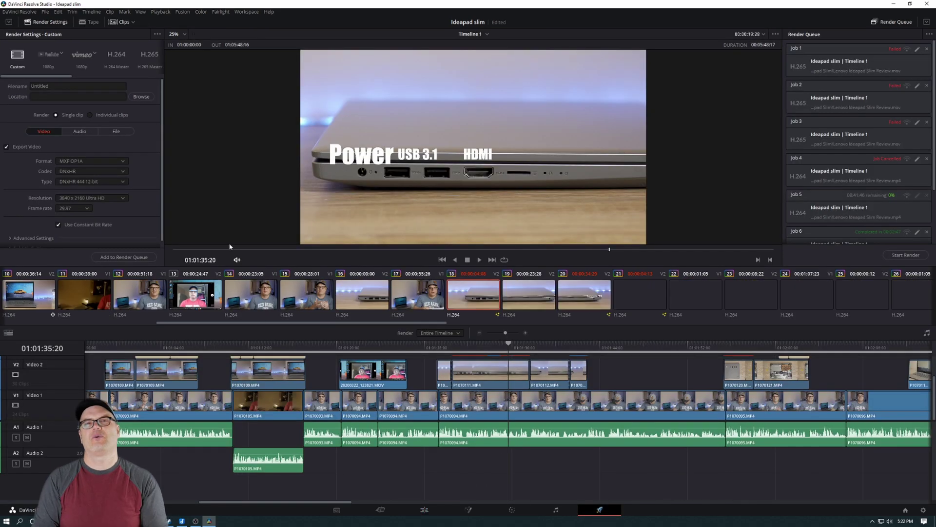
click(150, 59)
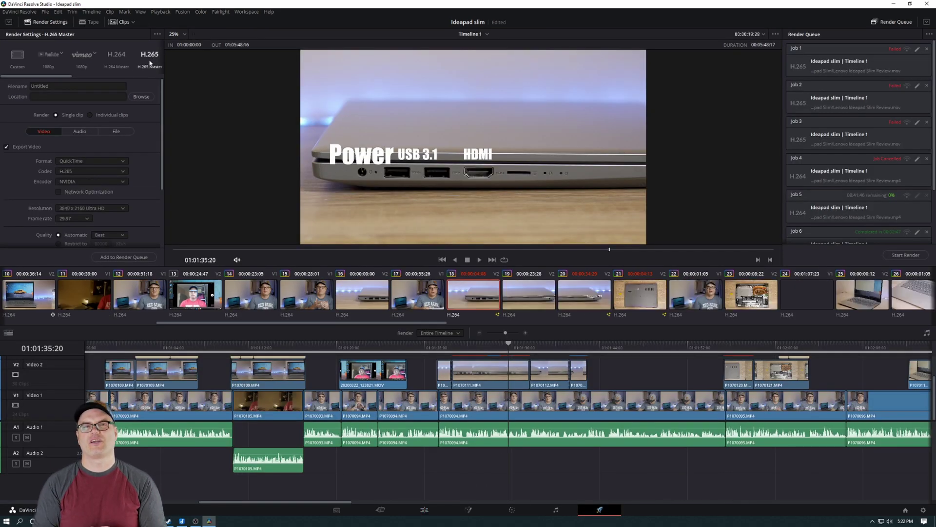
drag(58, 76, 89, 79)
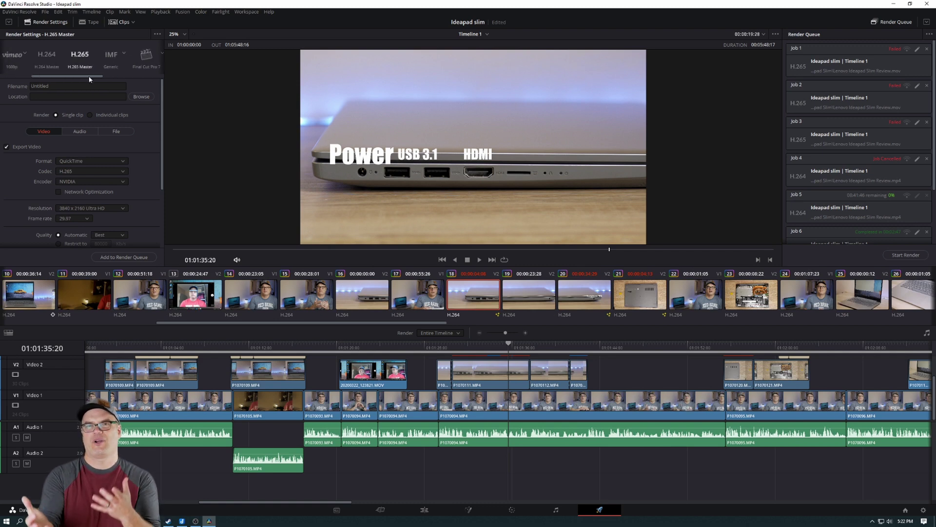
scroll(136, 221, down, 3)
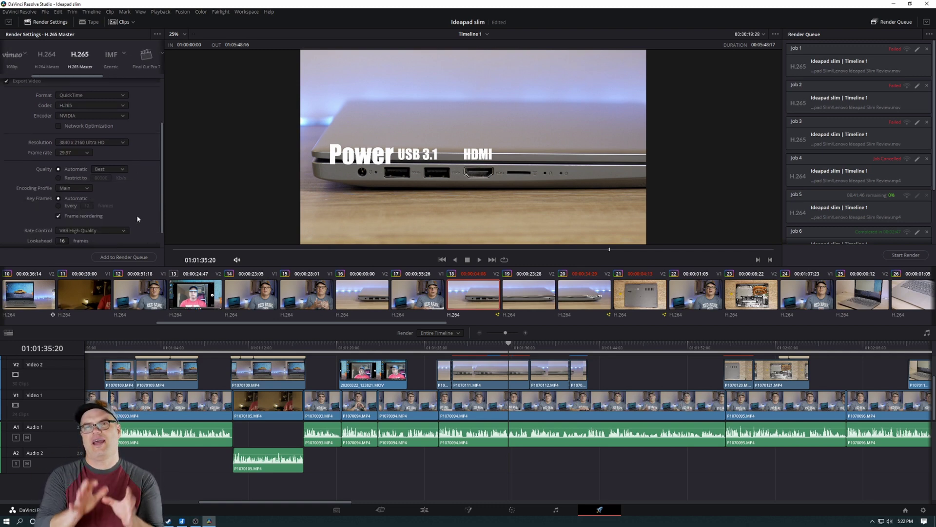
click(75, 118)
click(77, 117)
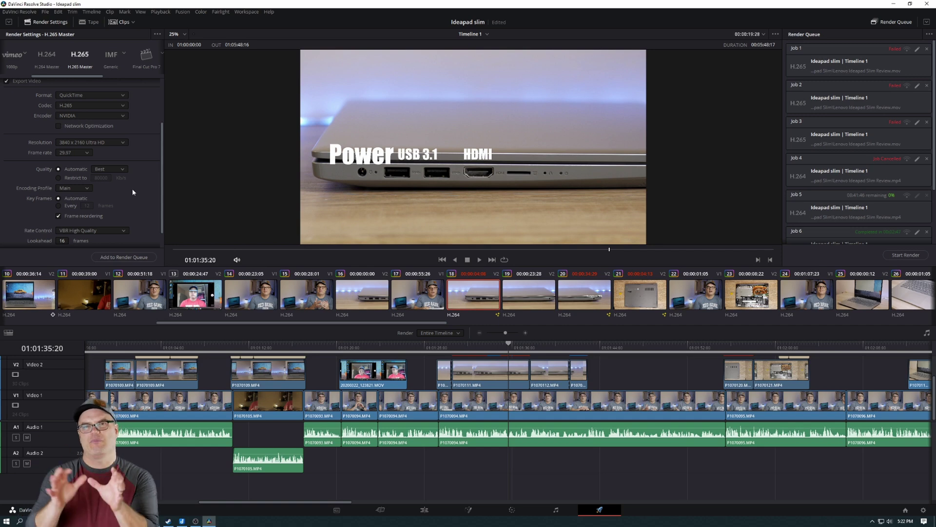
Add the render to the queue with file name 'Test', then return to the Edit page
click(128, 257)
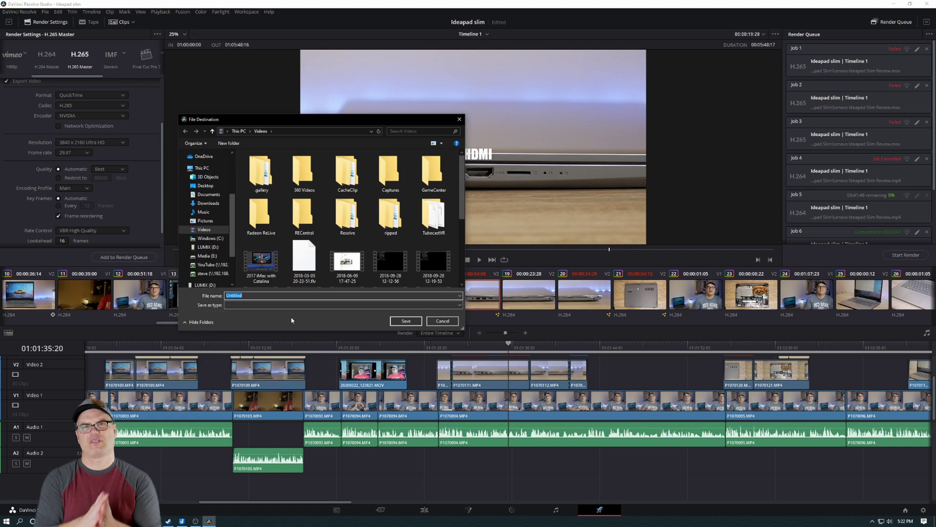
text(Test)
click(406, 321)
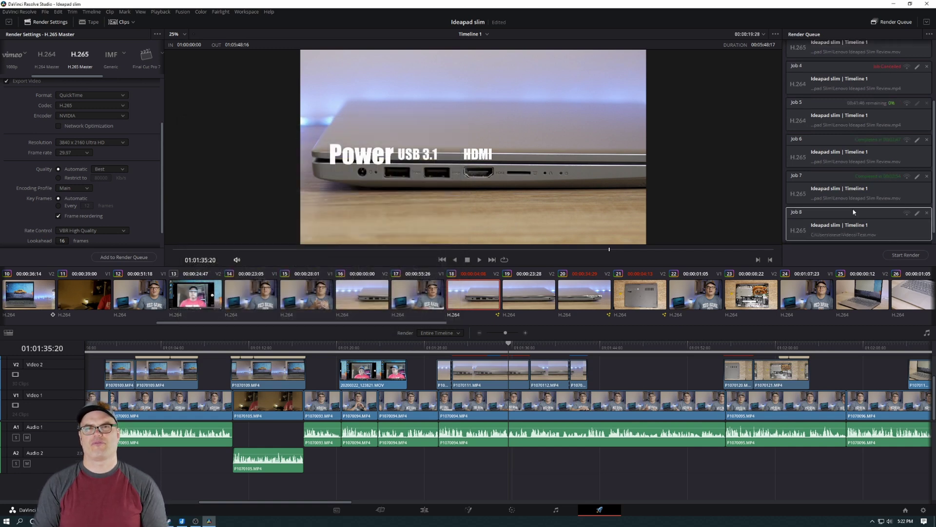
scroll(834, 224, down, 1)
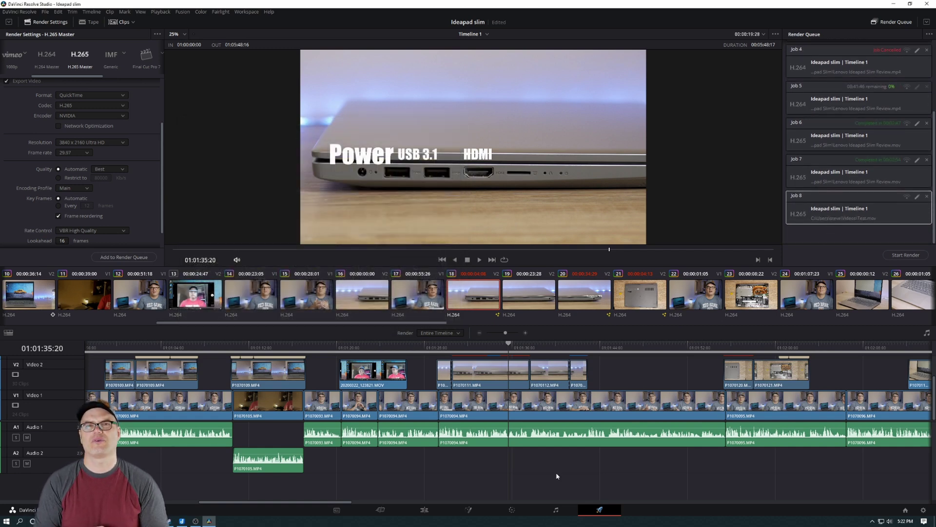
click(425, 510)
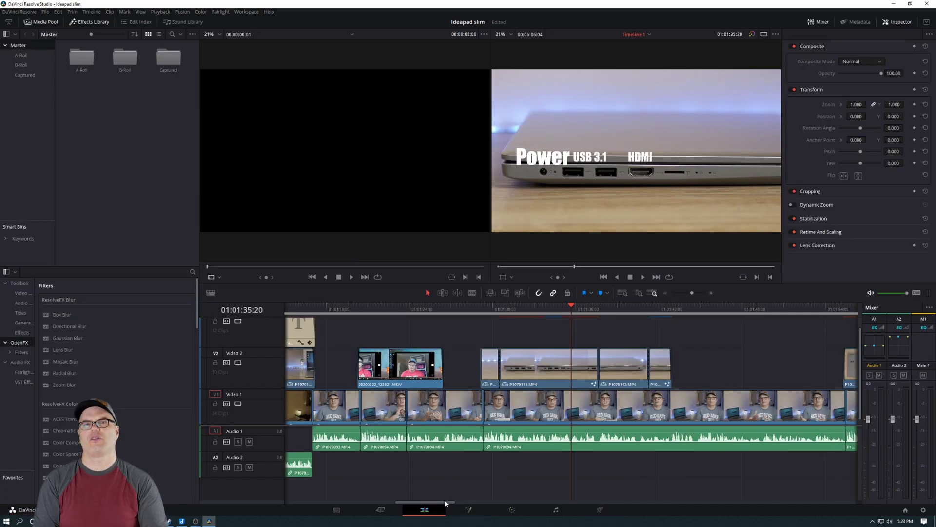
Zoom the timeline out and play through it, reviewing the Rimworld title clip near the end
key(ctrl+minus)
key(ctrl+minus)
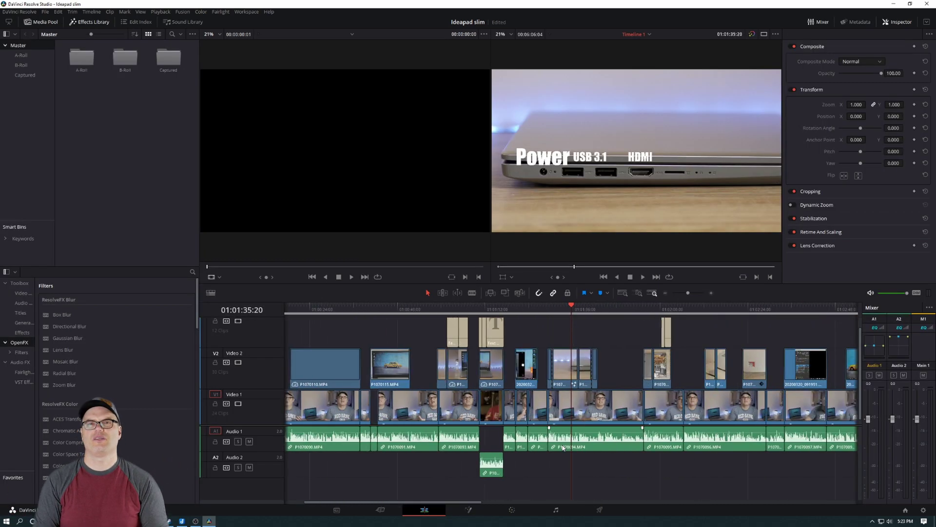
key(ctrl+minus)
click(302, 308)
key(space)
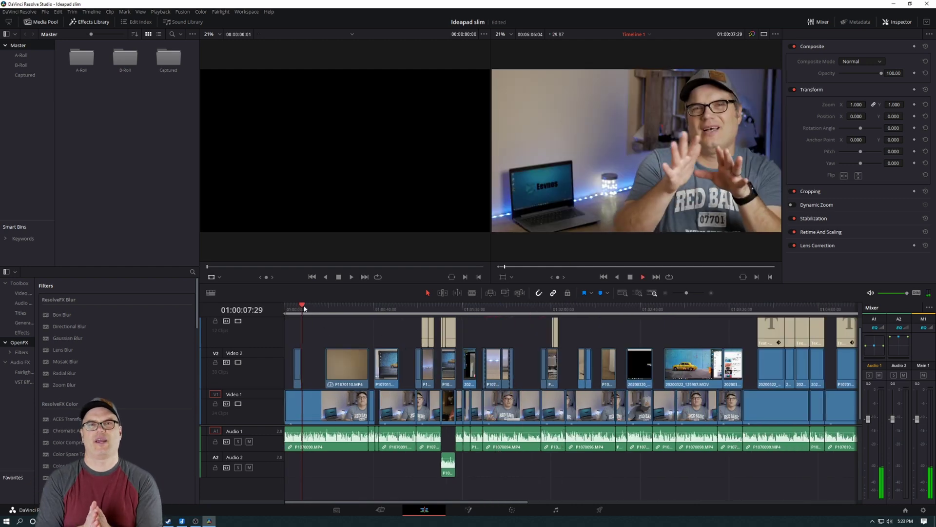
click(326, 307)
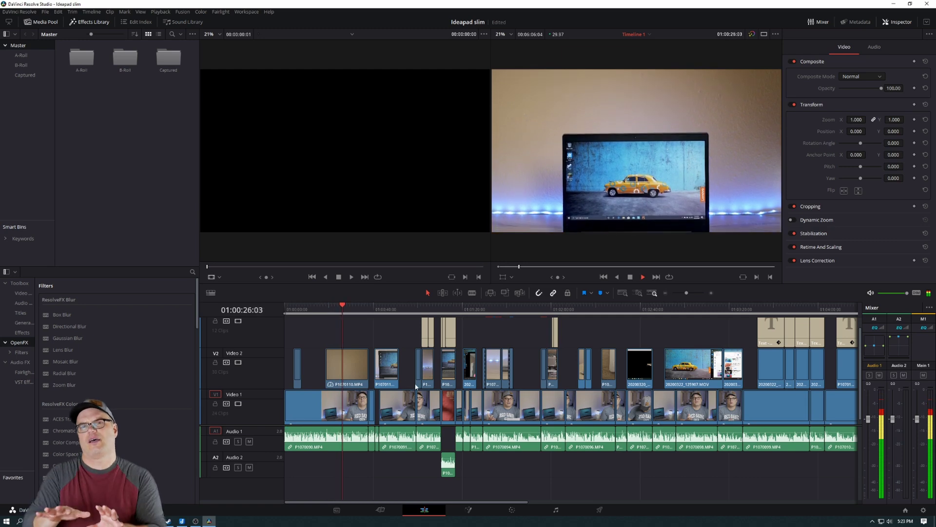
key(space)
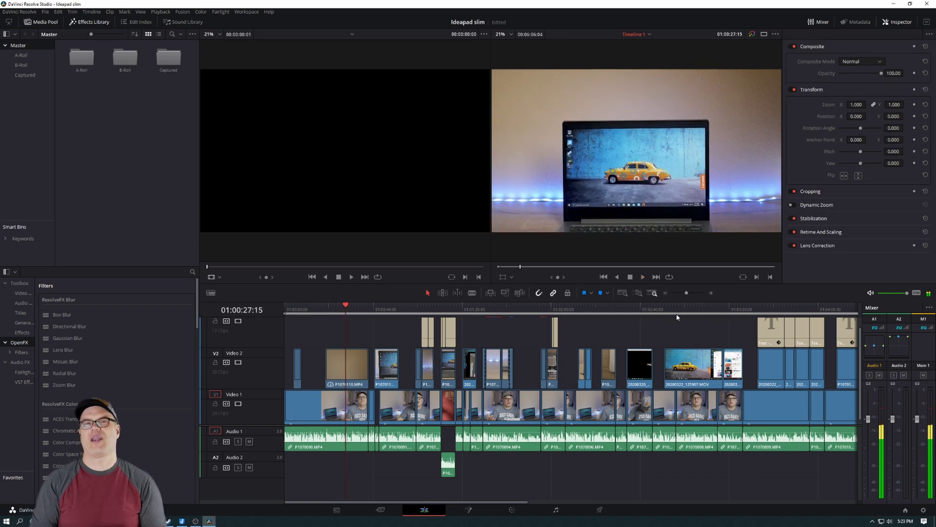
drag(677, 318, 744, 313)
key(space)
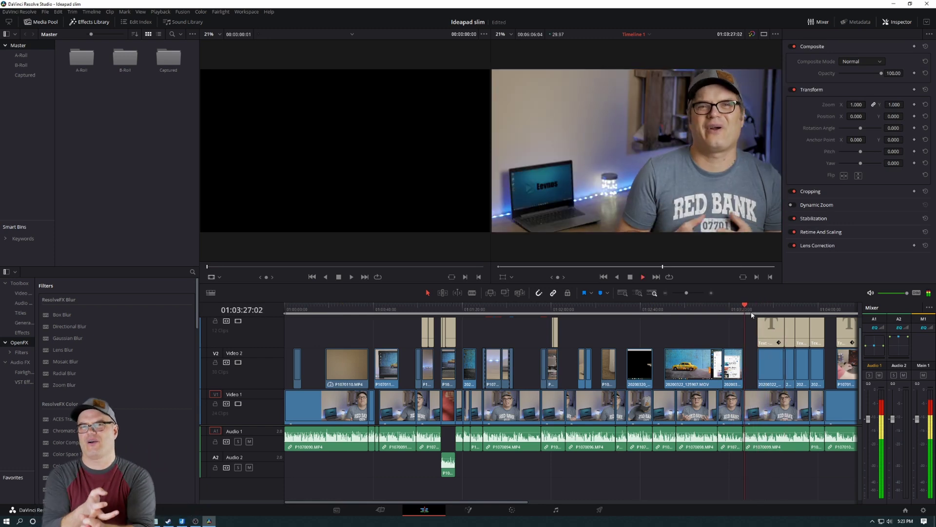
click(783, 340)
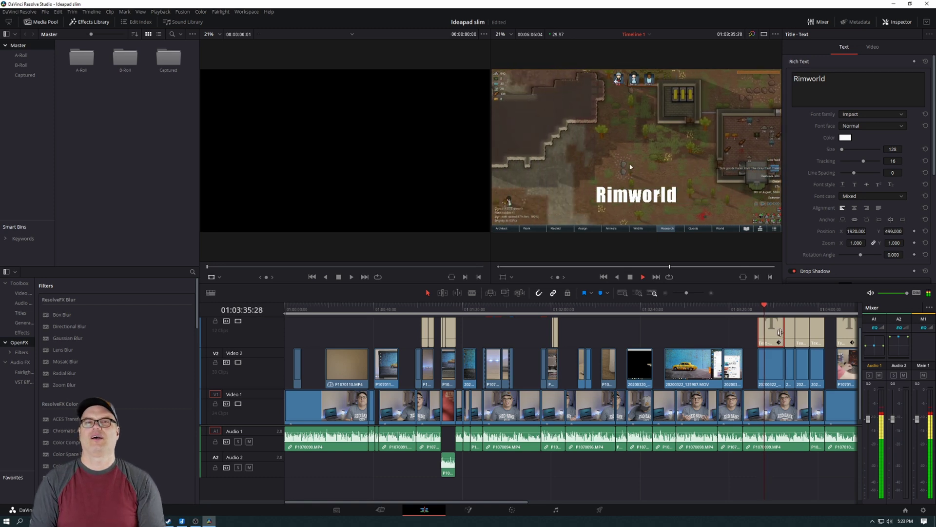
key(space)
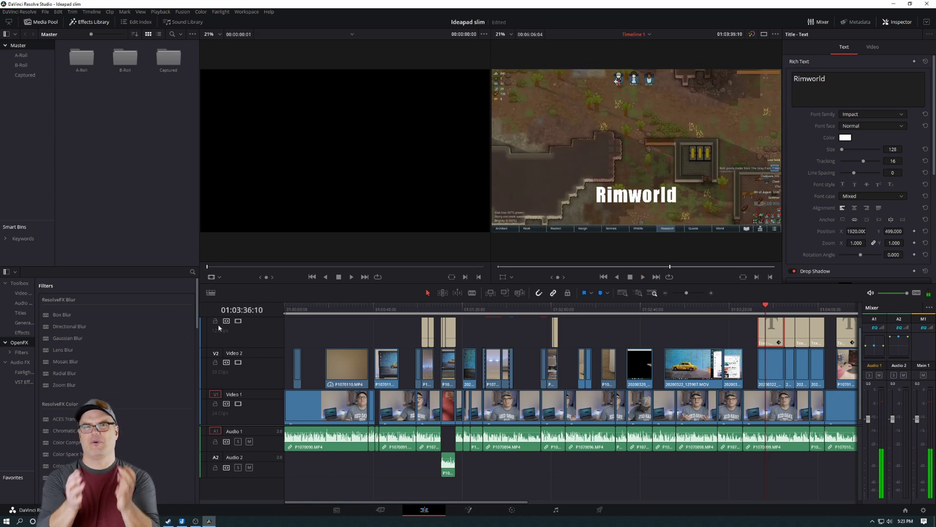
Toggle the V3 title track off and on, leaving it enabled, then switch to Kdenlive
click(238, 321)
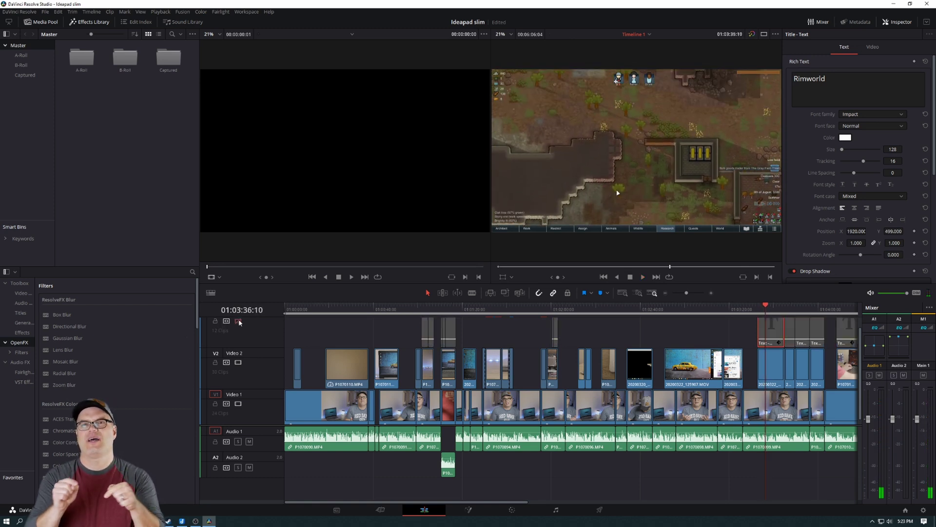
click(238, 321)
click(238, 321)
click(239, 321)
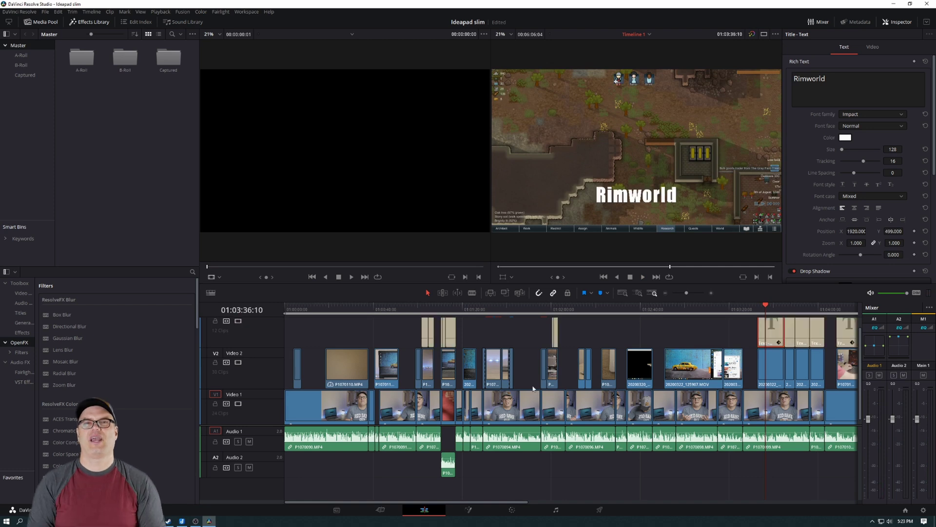
click(196, 522)
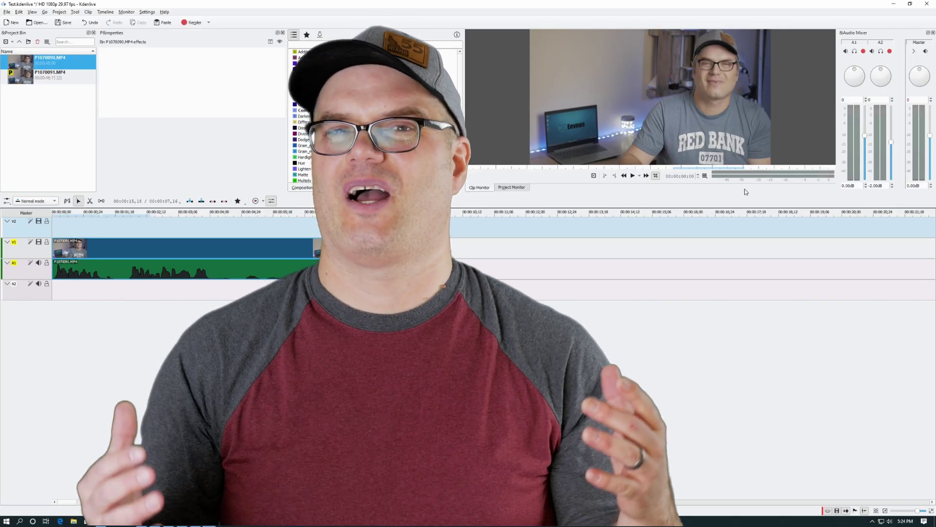
In the Clip Monitor, mark an in point around 15 seconds and an out point later in P1070091
click(559, 161)
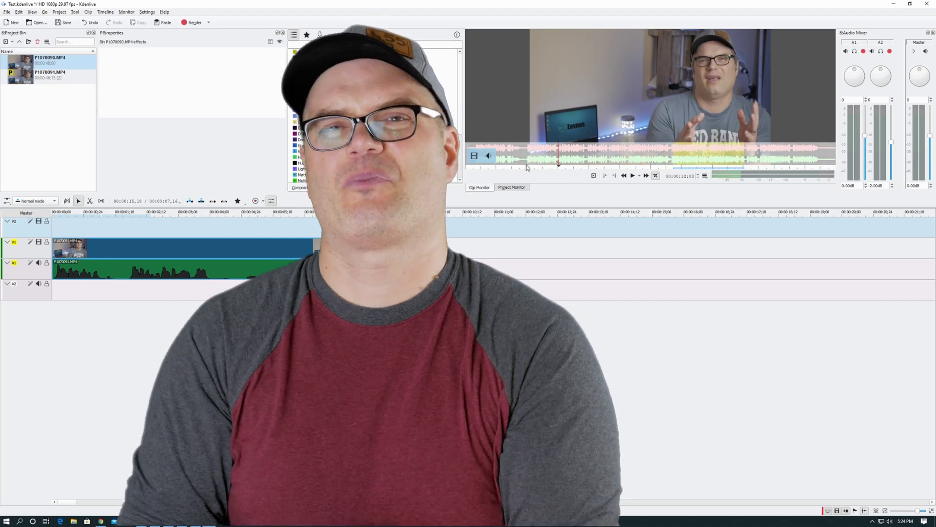
key(space)
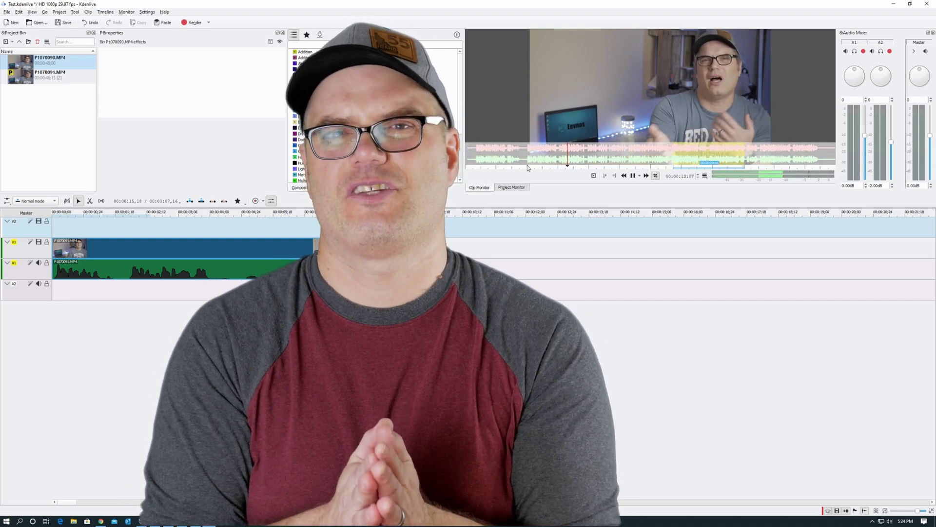
key(space)
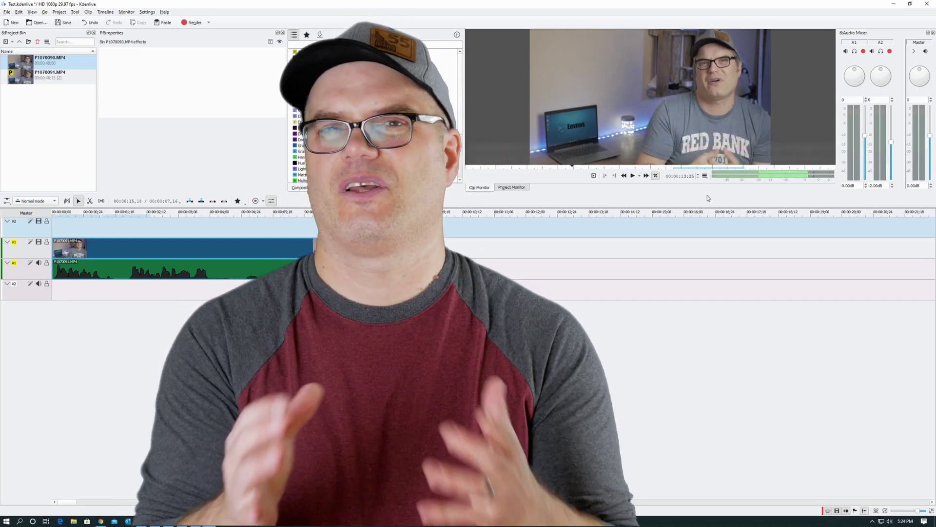
click(585, 168)
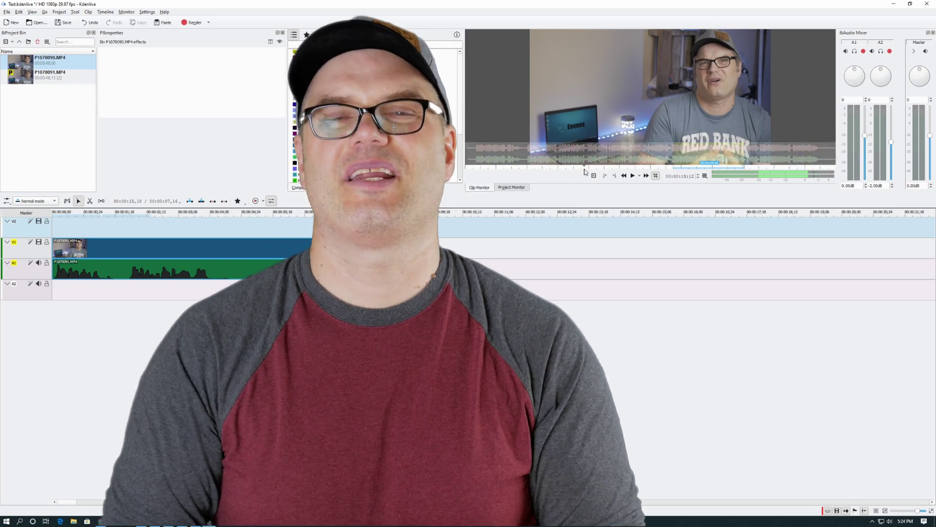
key(i)
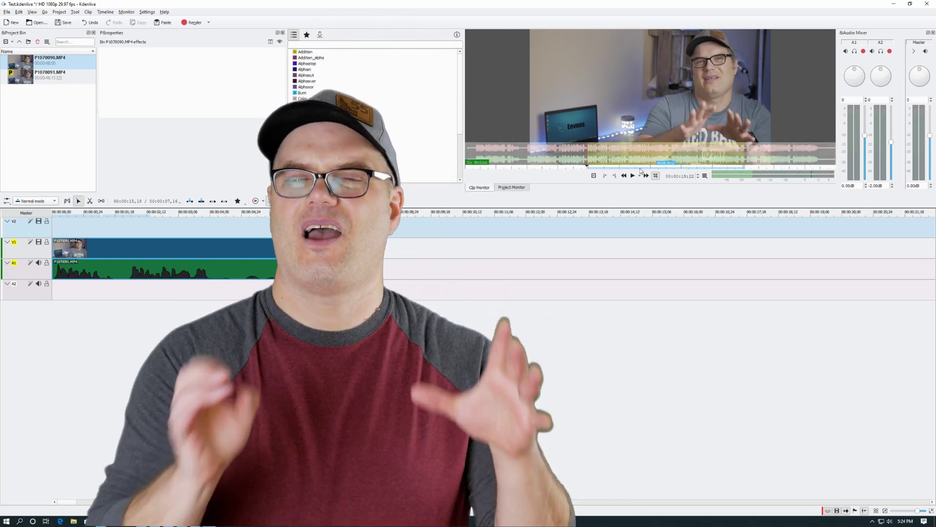
click(674, 168)
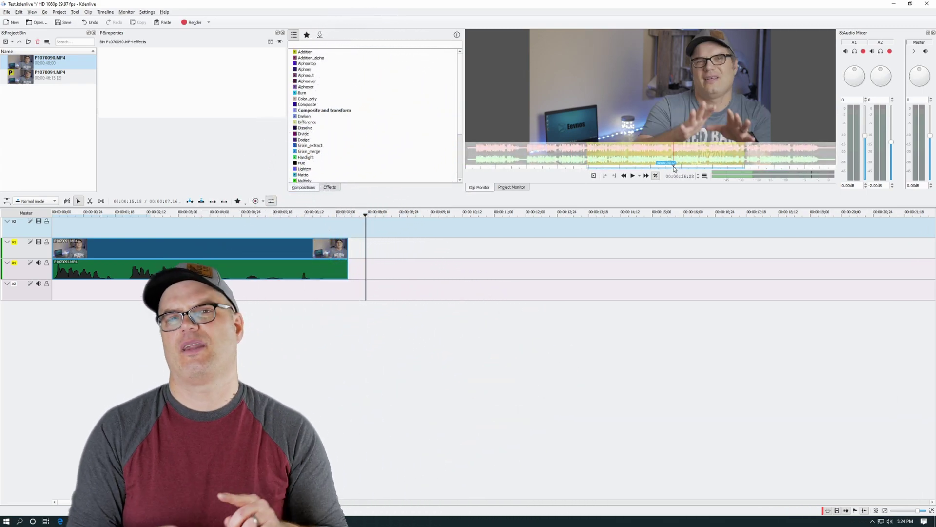
click(672, 169)
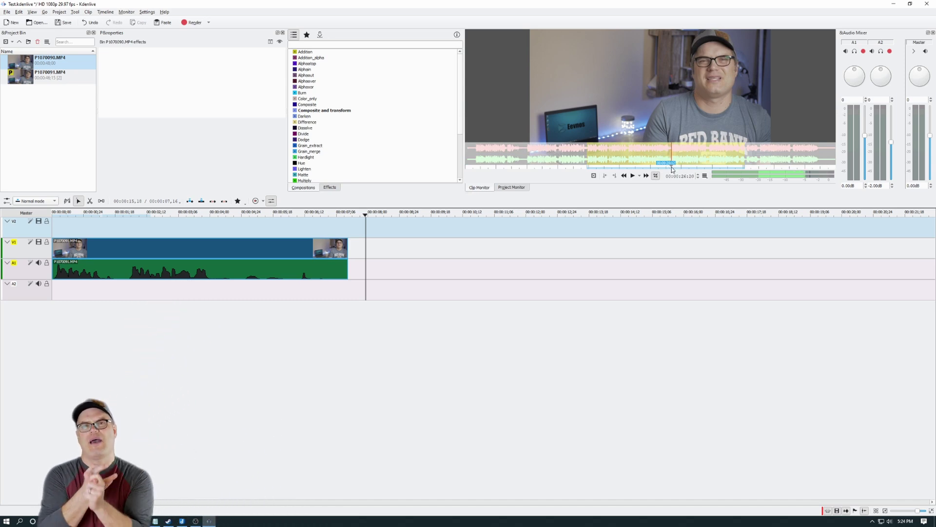
key(o)
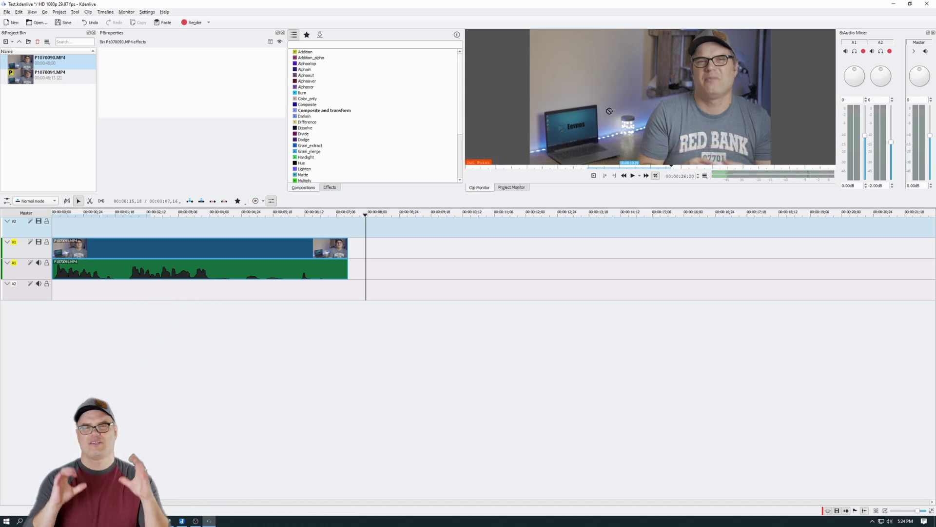
Place the marked portion on V2 at about 7 seconds, add a Dissolve, and play the overlap
drag(609, 111, 337, 231)
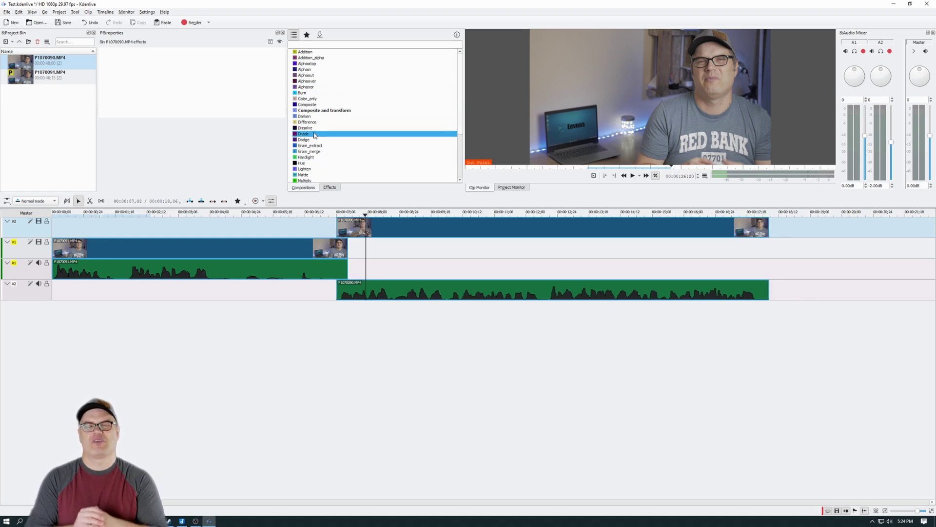
drag(305, 128, 350, 233)
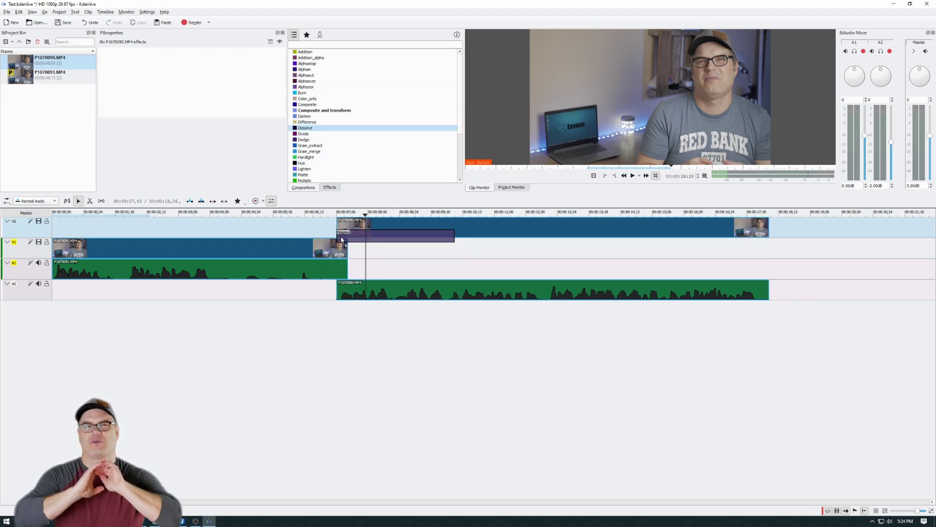
click(324, 211)
key(space)
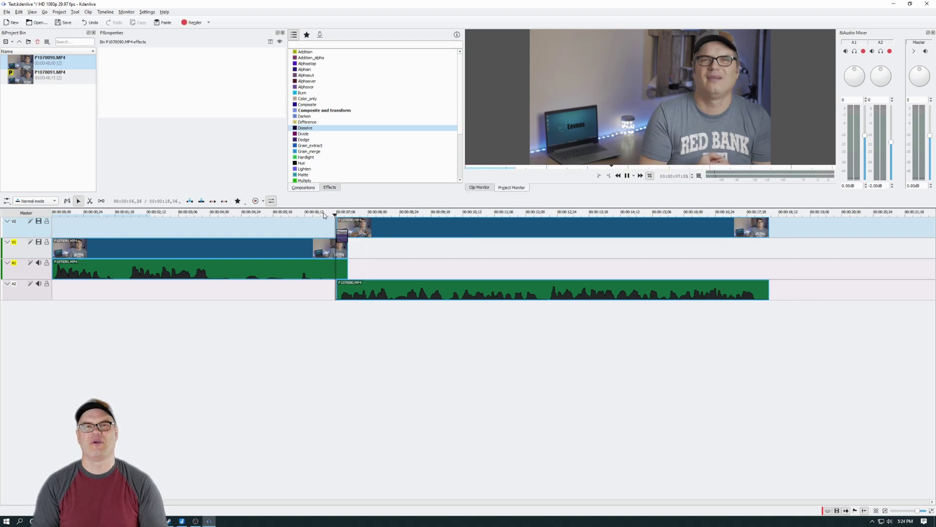
click(315, 213)
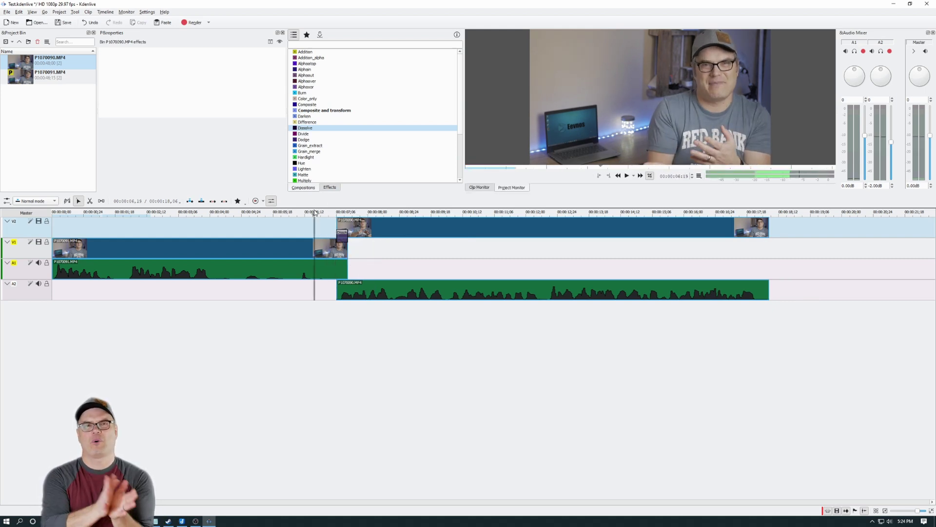
key(space)
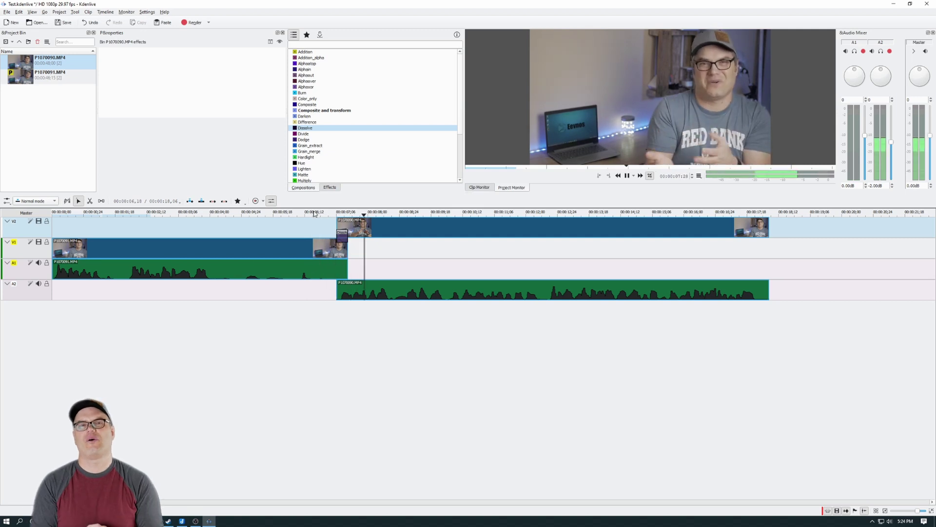
key(space)
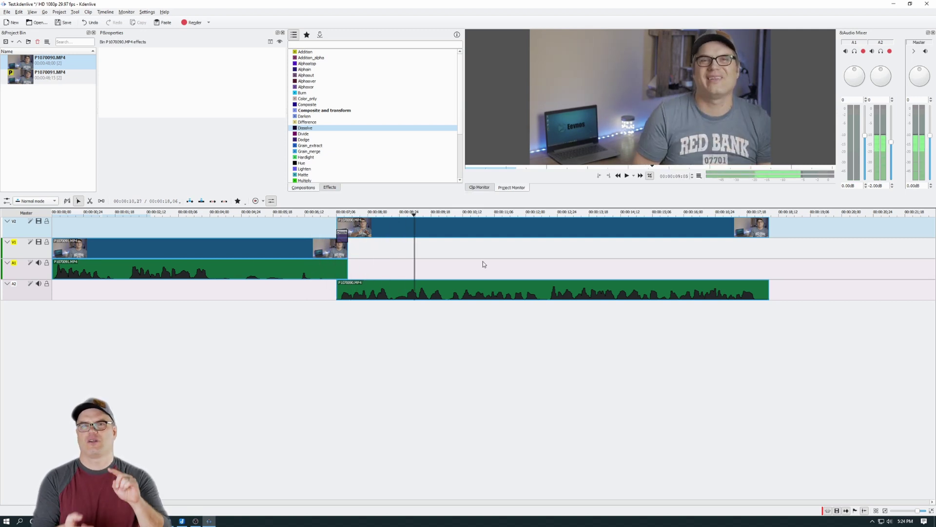
key(space)
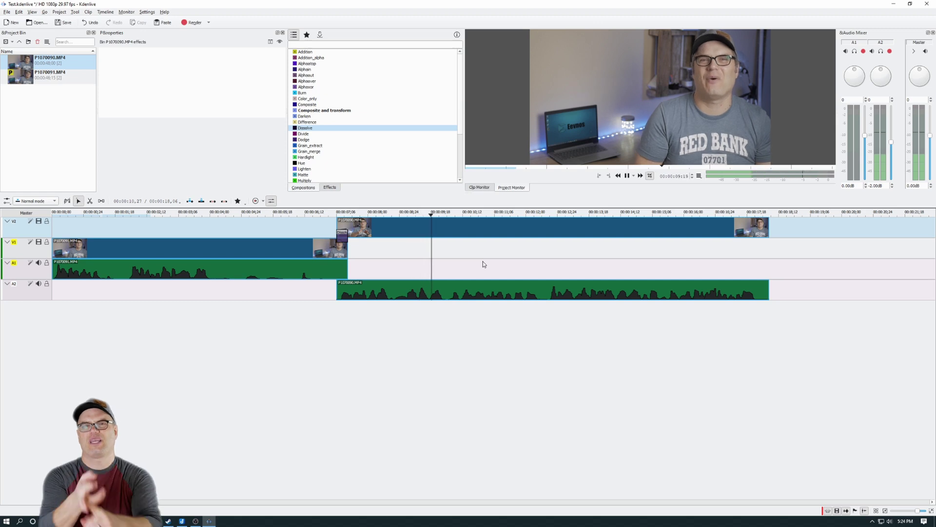
key(space)
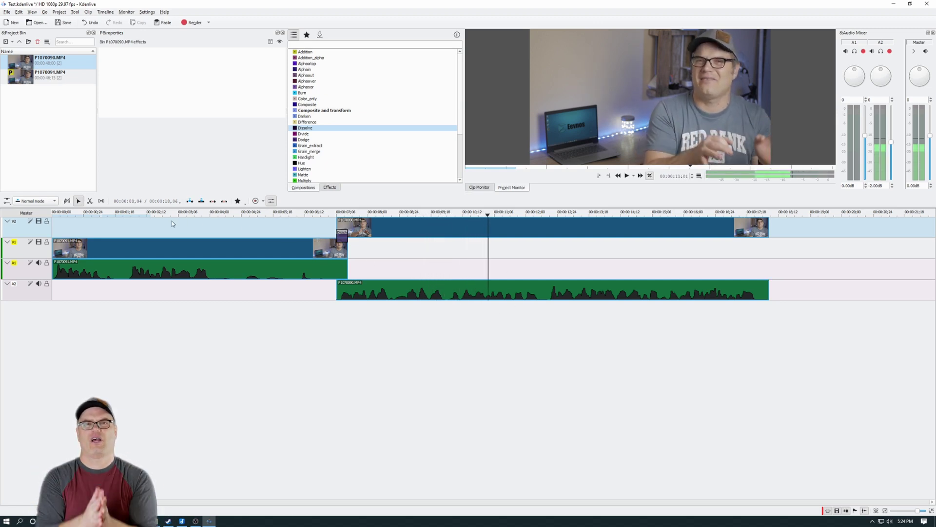
click(171, 223)
click(215, 248)
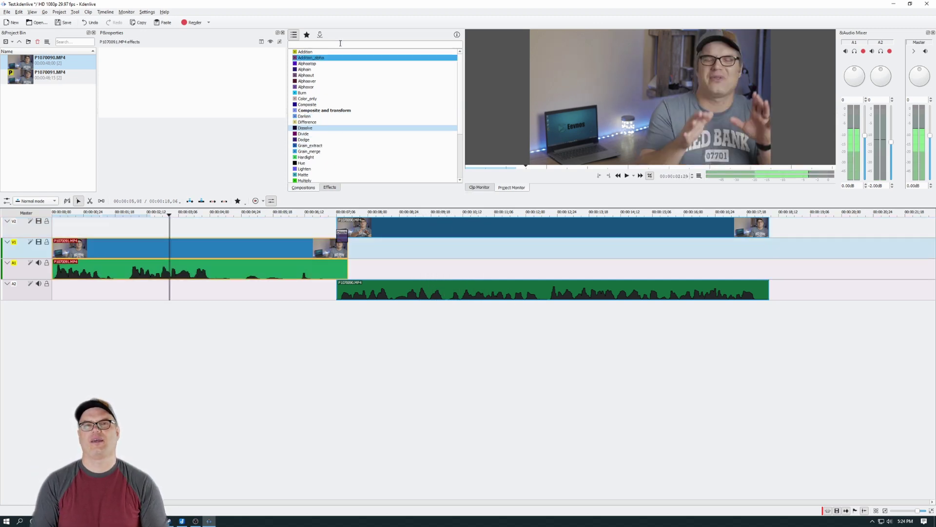
Apply the Colour > Contrast effect to the V1 clip and raise its Contrast slider
click(330, 187)
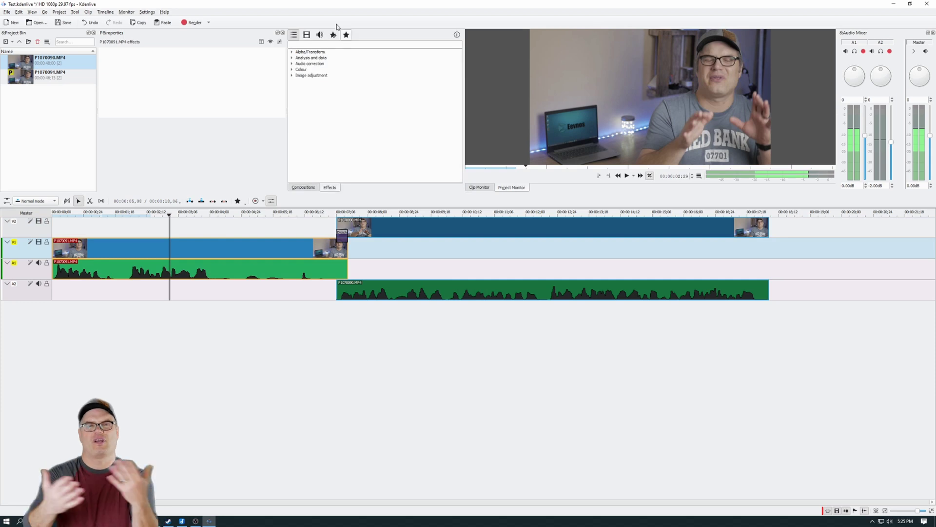
click(291, 69)
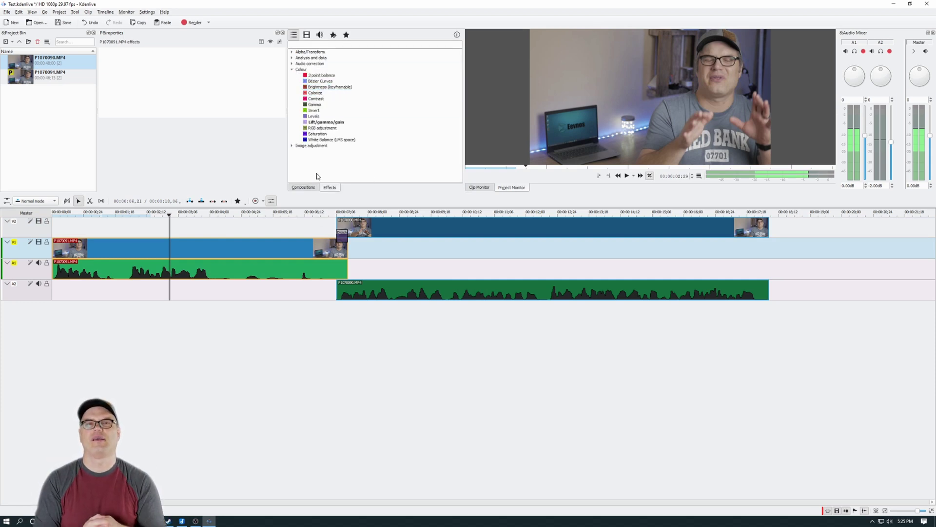
click(343, 99)
drag(211, 257, 199, 246)
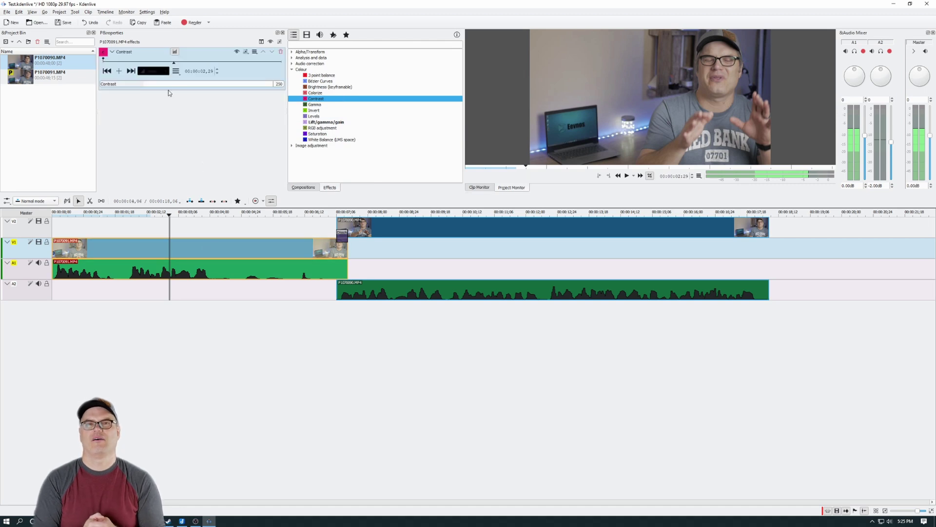
drag(145, 82, 183, 83)
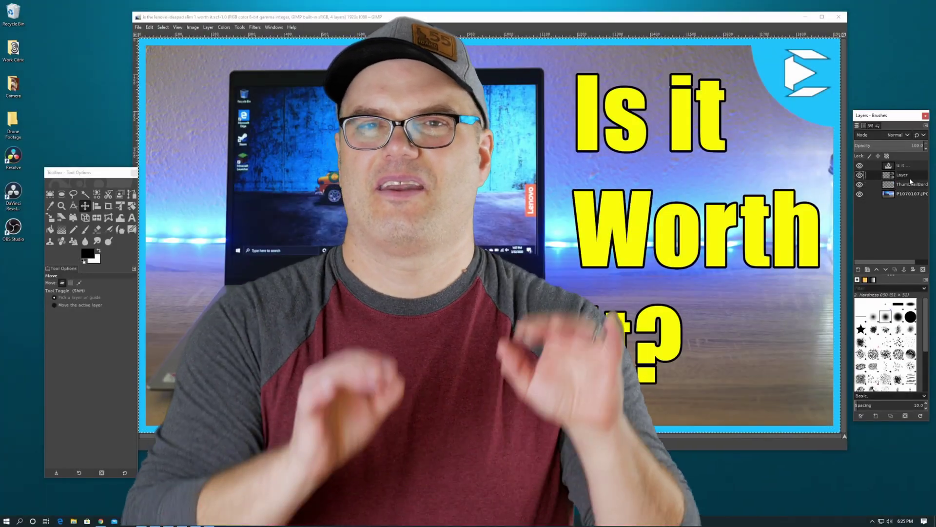
Hide the 'Is it' and 'Layer' layers, then open the Colors > Saturation adjustment
click(860, 165)
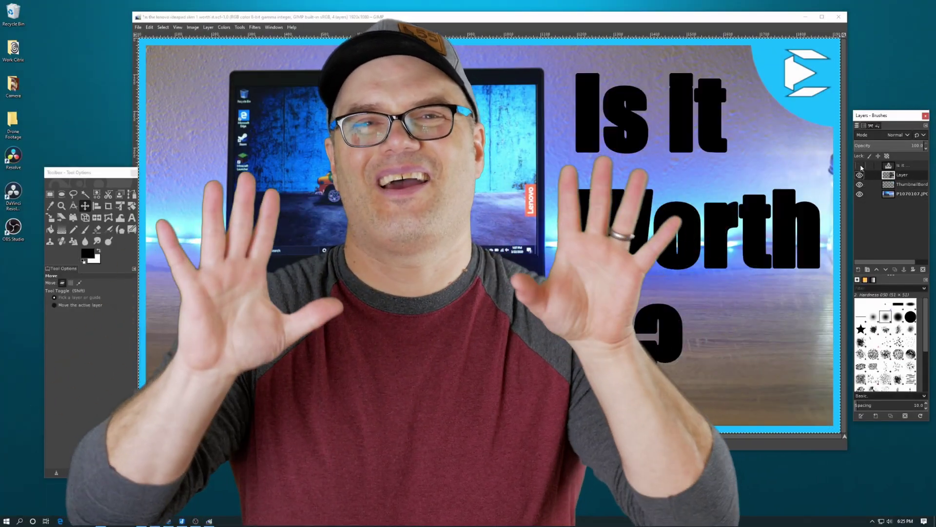
click(861, 175)
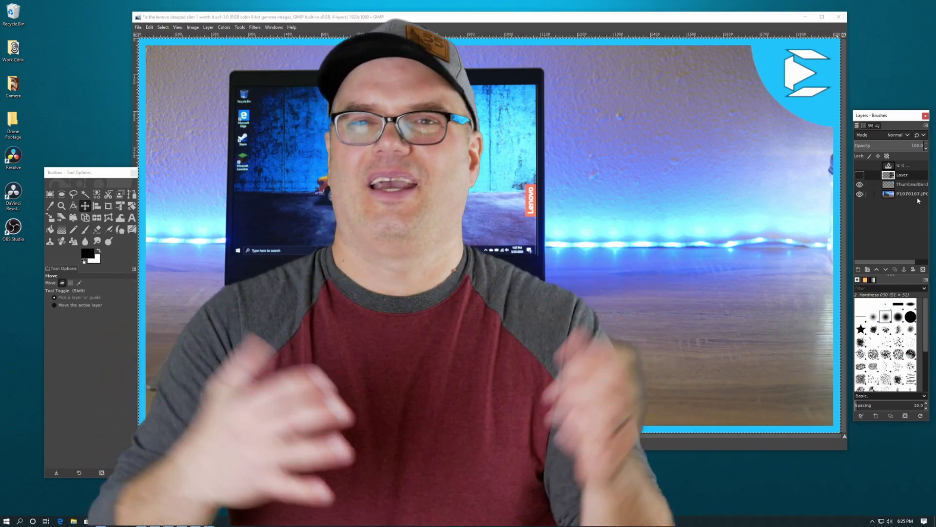
click(224, 27)
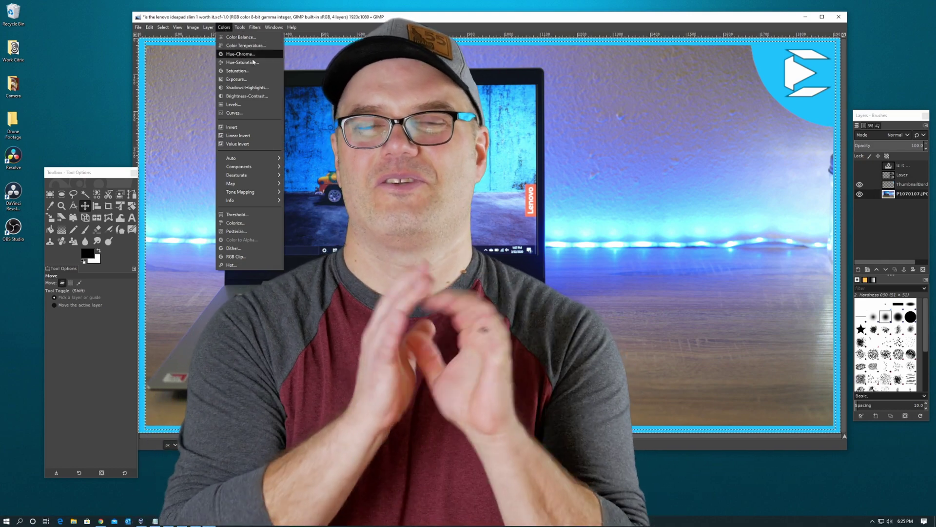
click(251, 72)
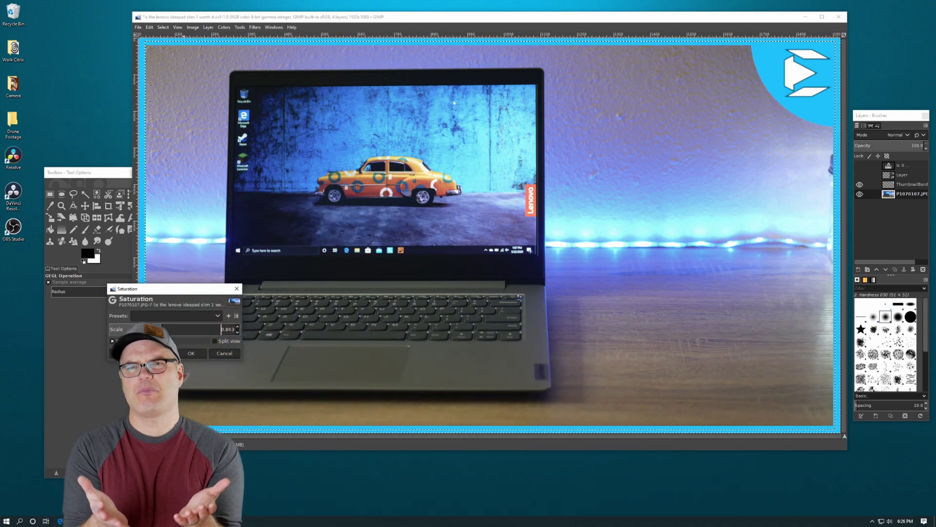
Compare the reduced Saturation preview on and off, then apply it to the photo
click(129, 341)
click(129, 342)
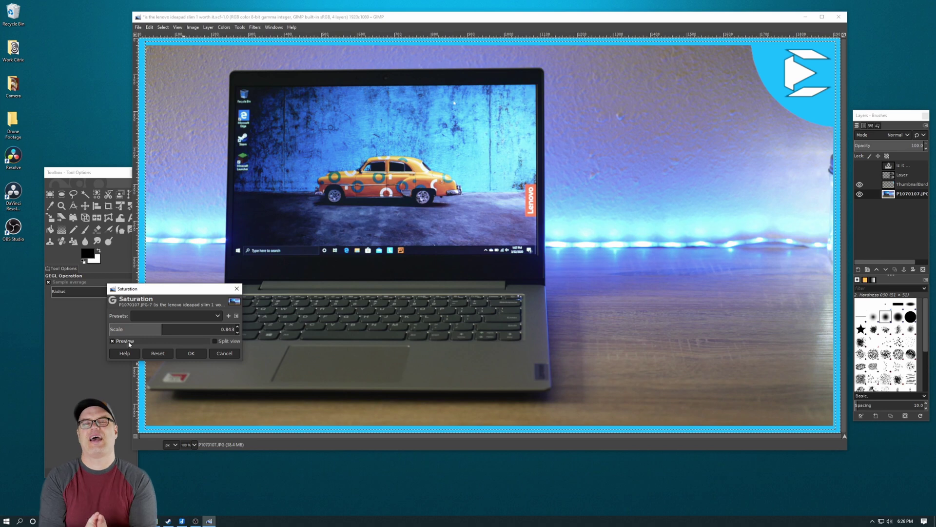
click(191, 353)
Raise the photo's exposure to 0.523 with Colors > Exposure and apply it
click(229, 28)
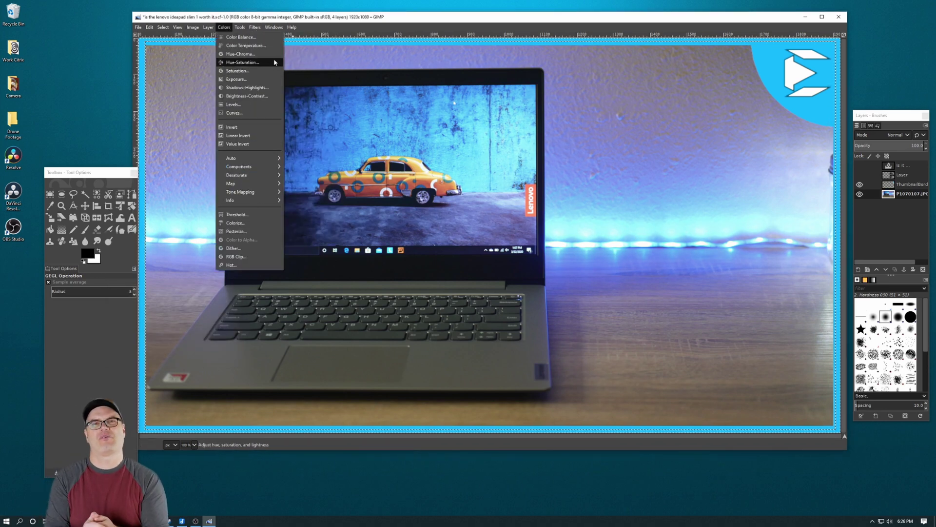
click(249, 79)
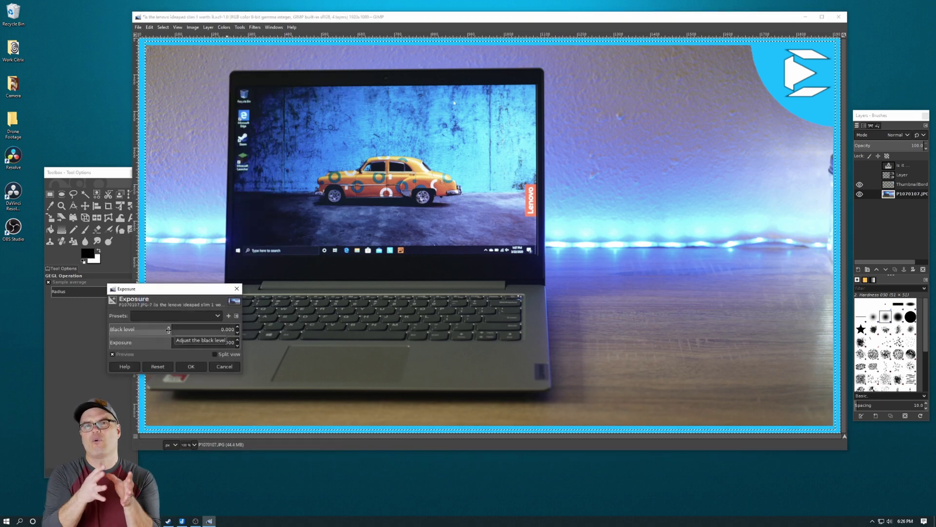
drag(169, 345, 178, 328)
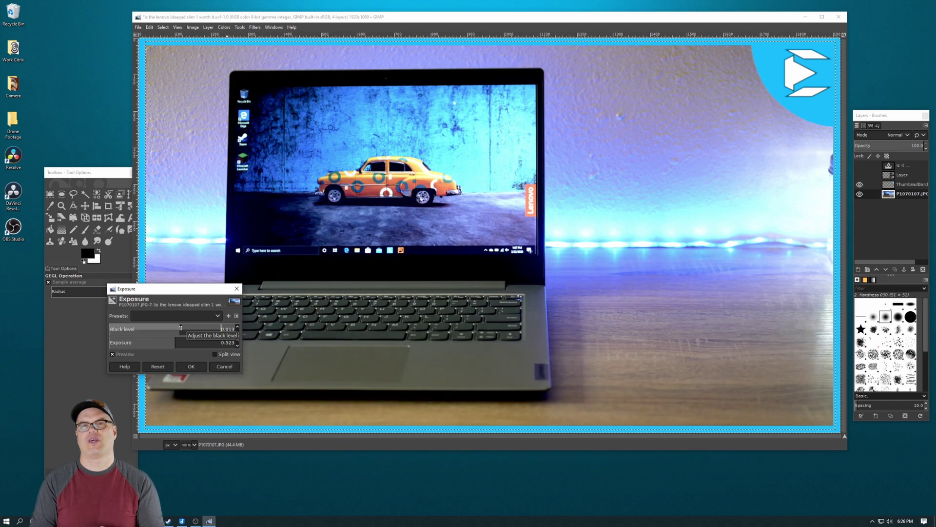
click(191, 366)
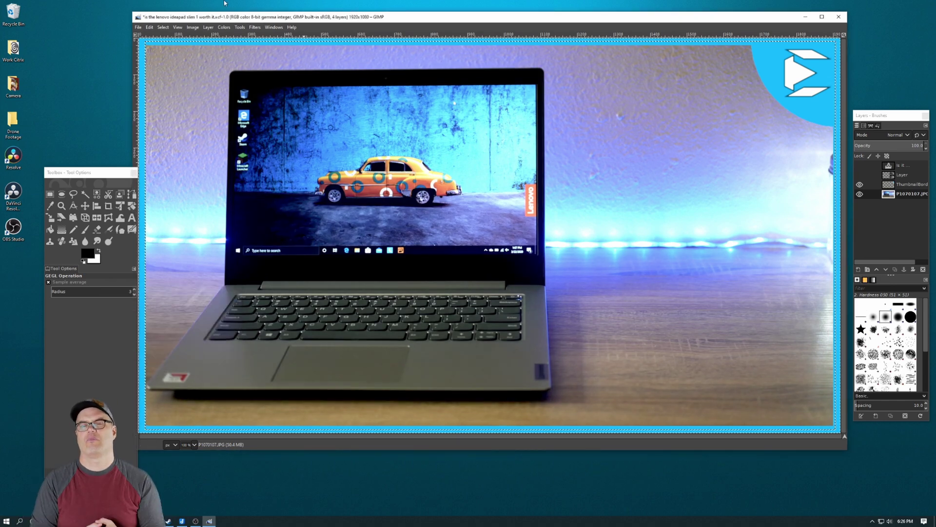
Open the Colors > Brightness-Contrast adjustment
click(259, 27)
mouse_move(224, 28)
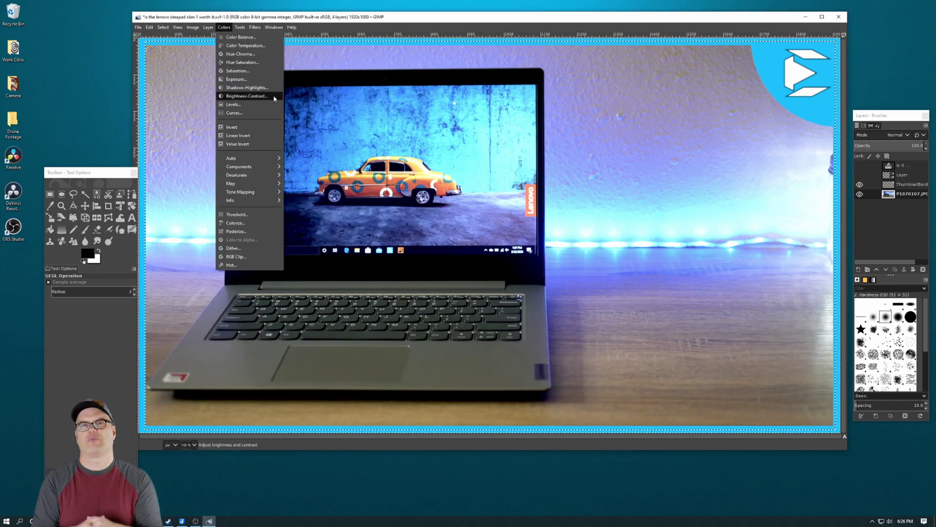
click(246, 95)
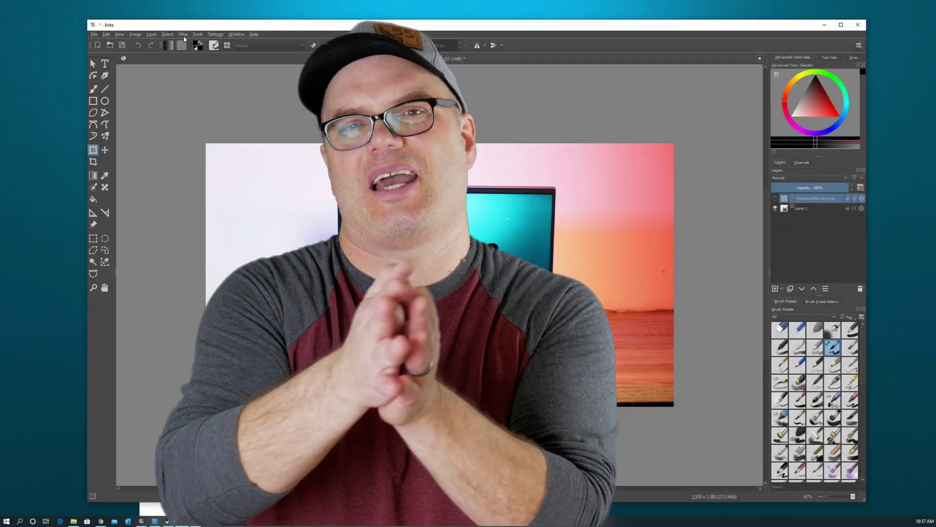
Make Layer 1 the active layer in the Layers docker
click(183, 34)
mouse_move(192, 35)
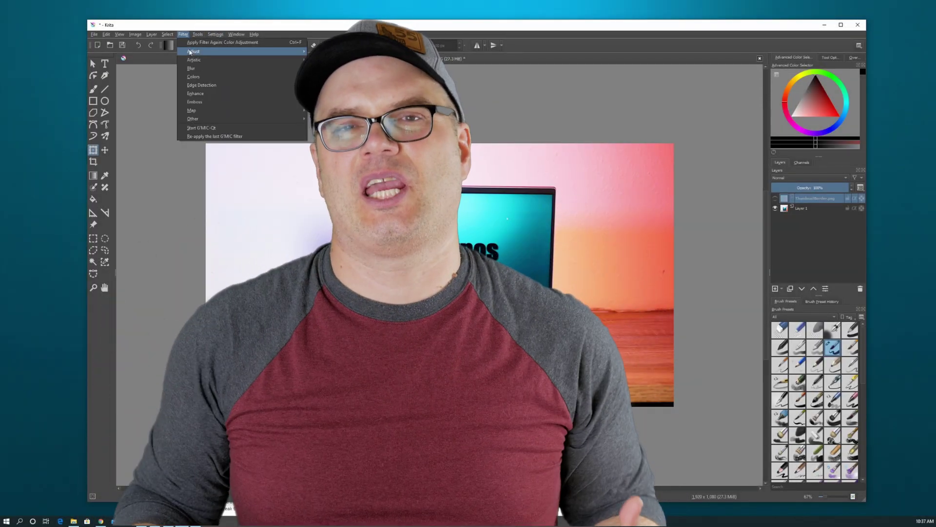
key(Escape)
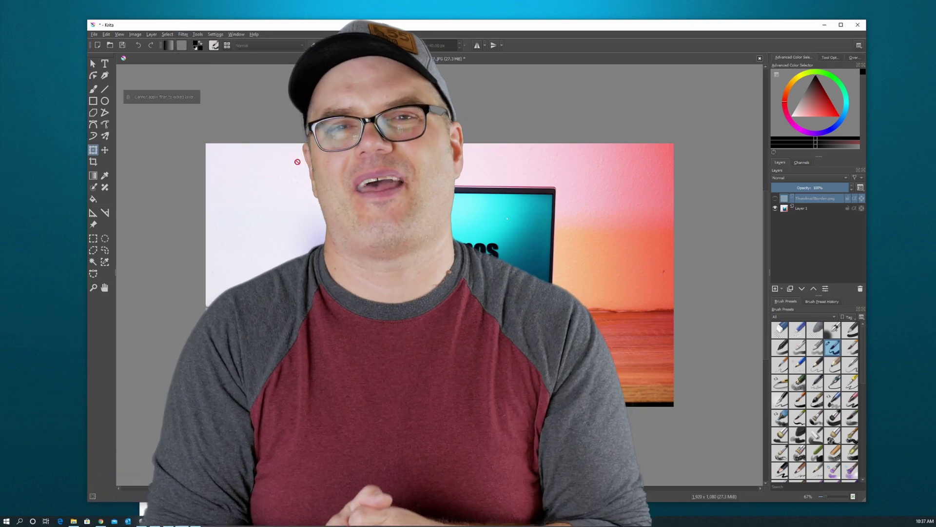
click(809, 208)
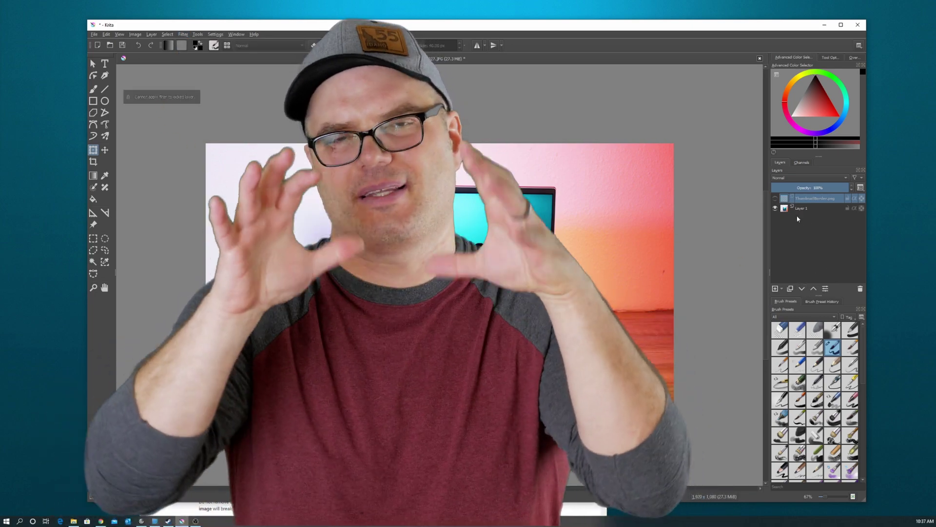
Try the Slope, Offset, Power filter and close it, then reopen Filter > Adjust
click(183, 34)
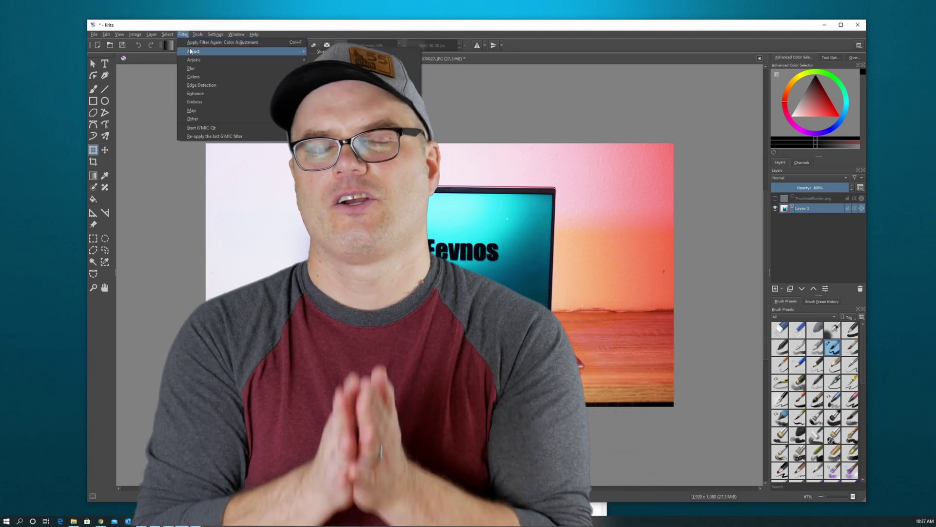
mouse_move(193, 51)
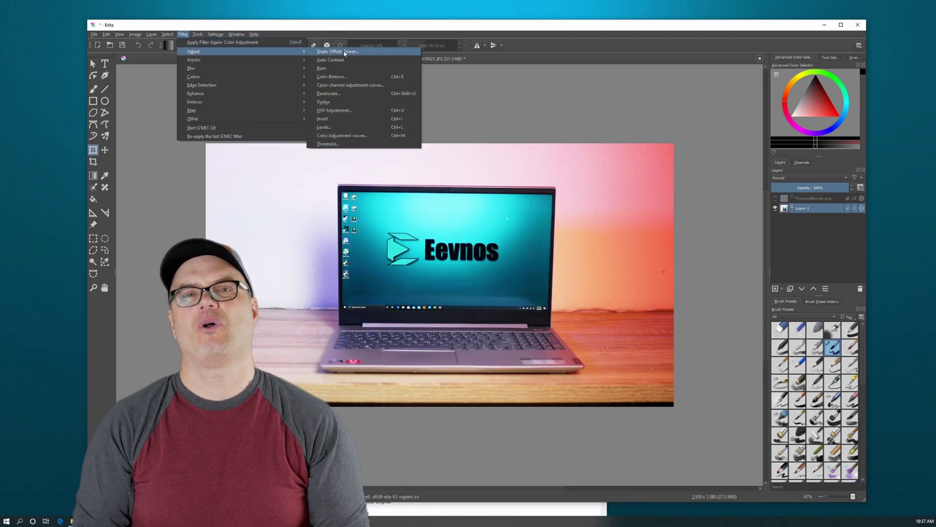
click(345, 52)
drag(423, 232, 459, 267)
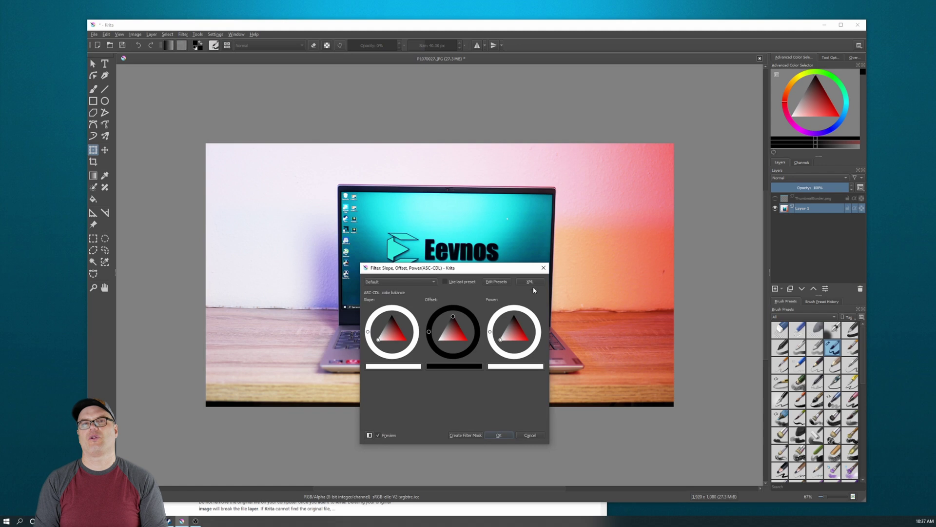
click(539, 267)
click(186, 36)
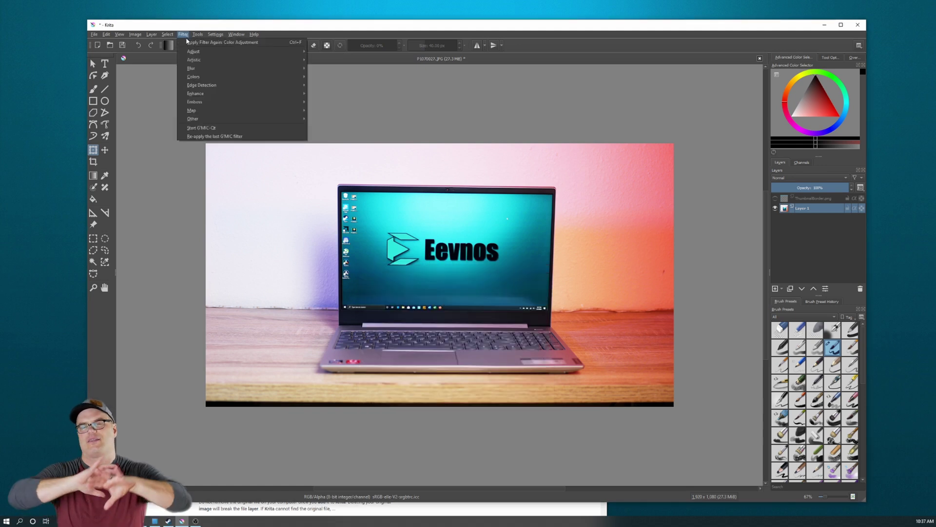
mouse_move(195, 54)
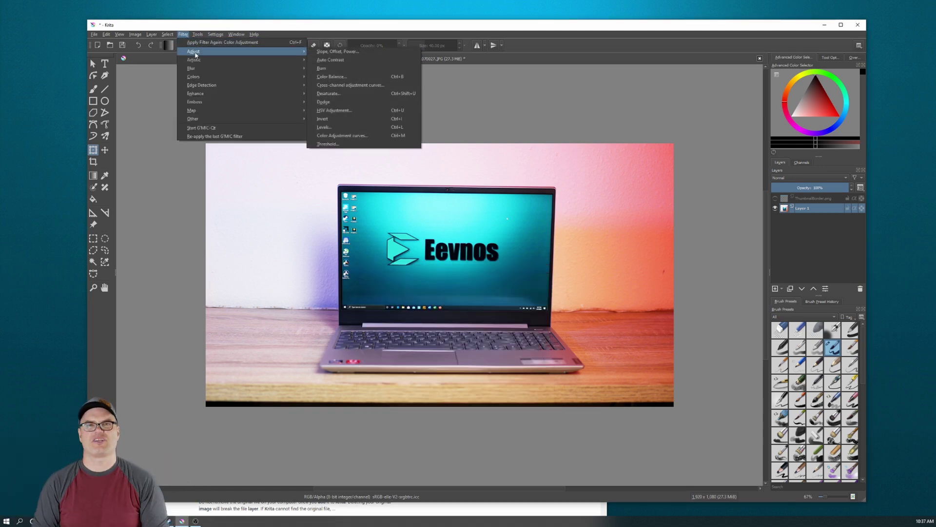
In Color Adjustment curves, lower shadows and raise highlights and midtones, then choose the Saturation channel
click(398, 137)
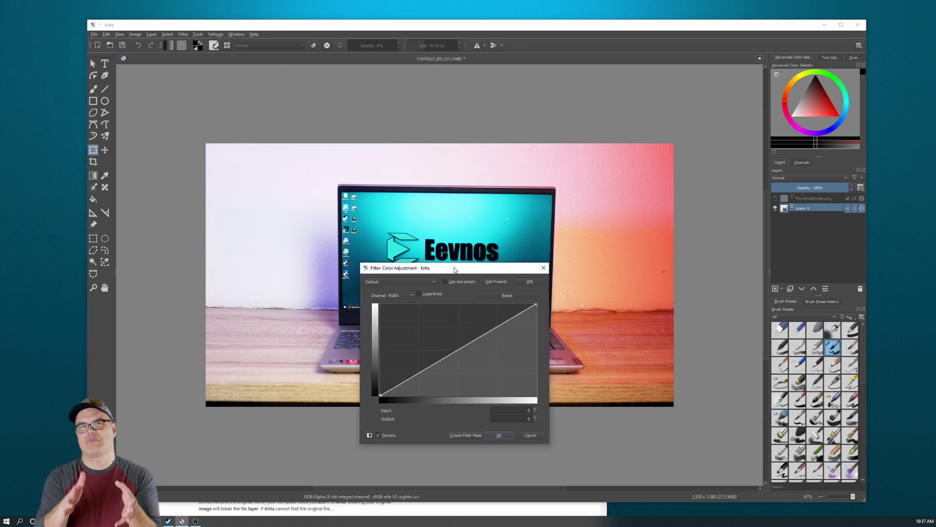
drag(454, 270, 653, 284)
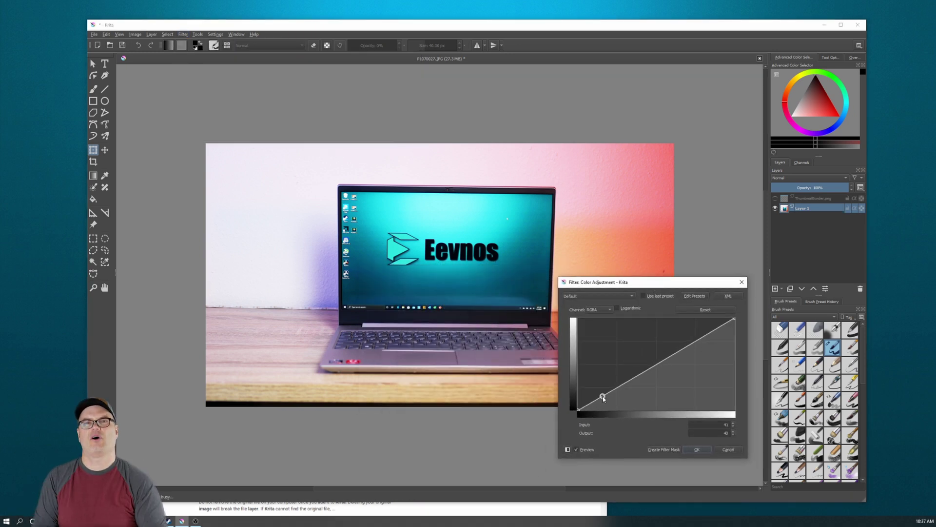
drag(604, 399, 605, 400)
click(688, 347)
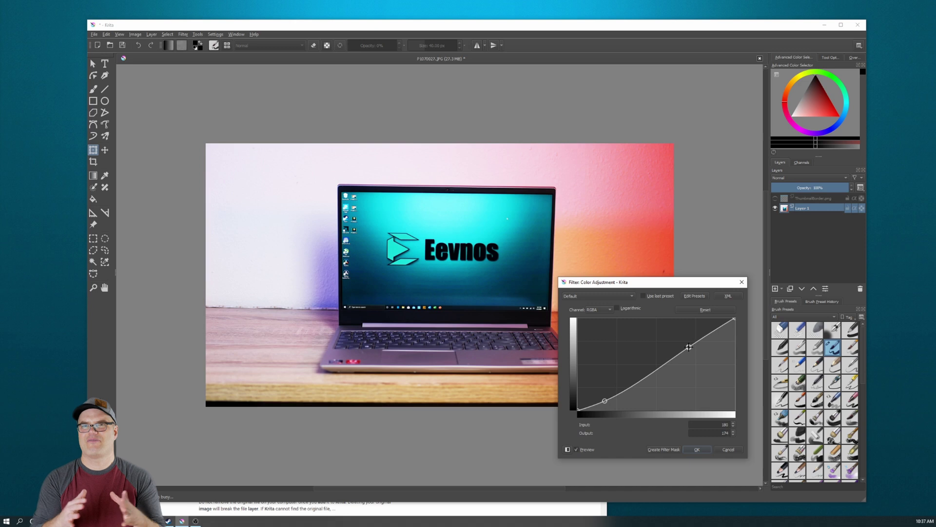
drag(708, 333, 712, 336)
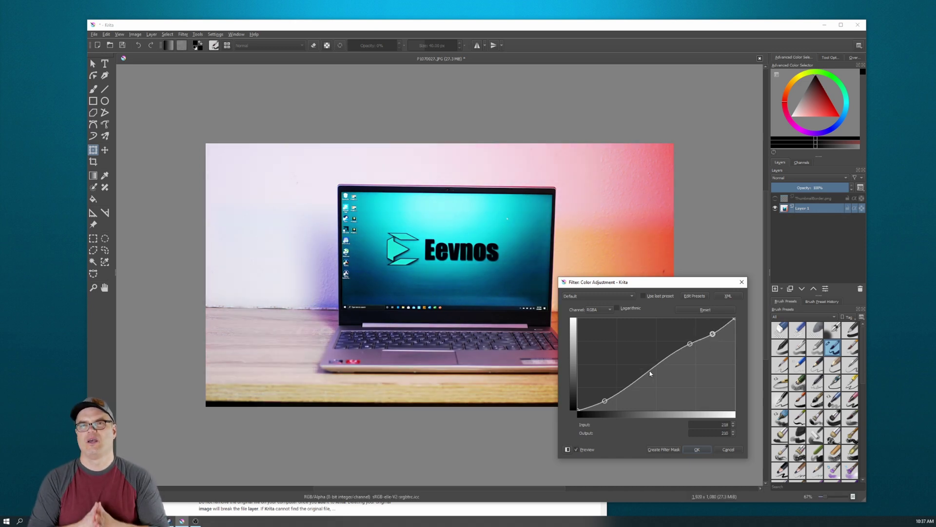
drag(652, 370, 650, 363)
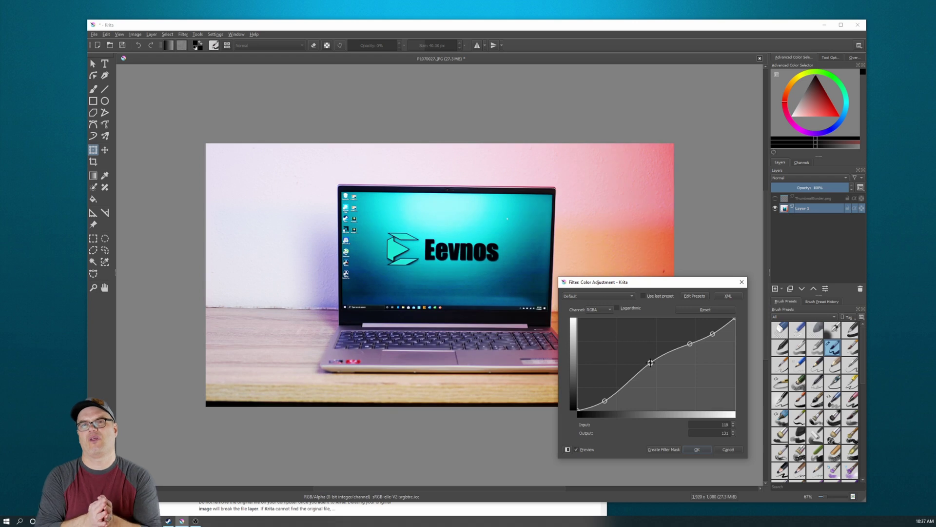
click(603, 311)
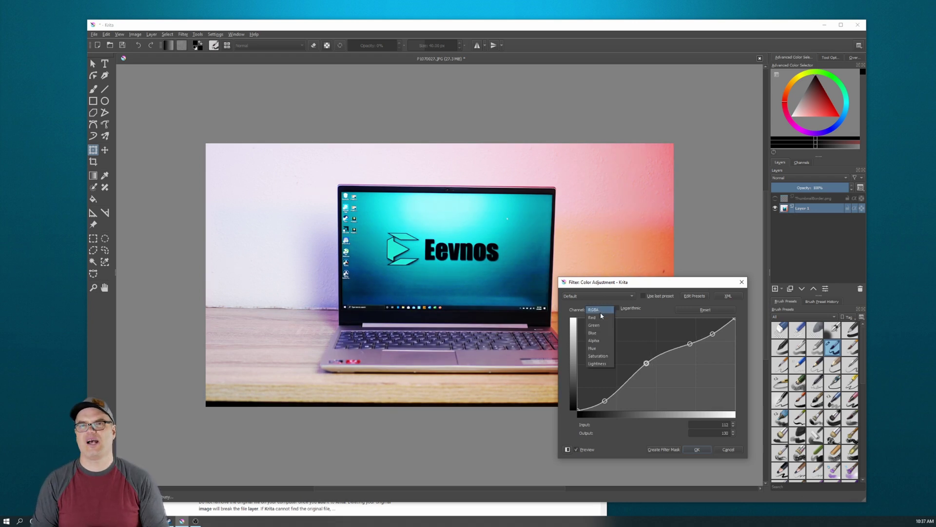
click(607, 358)
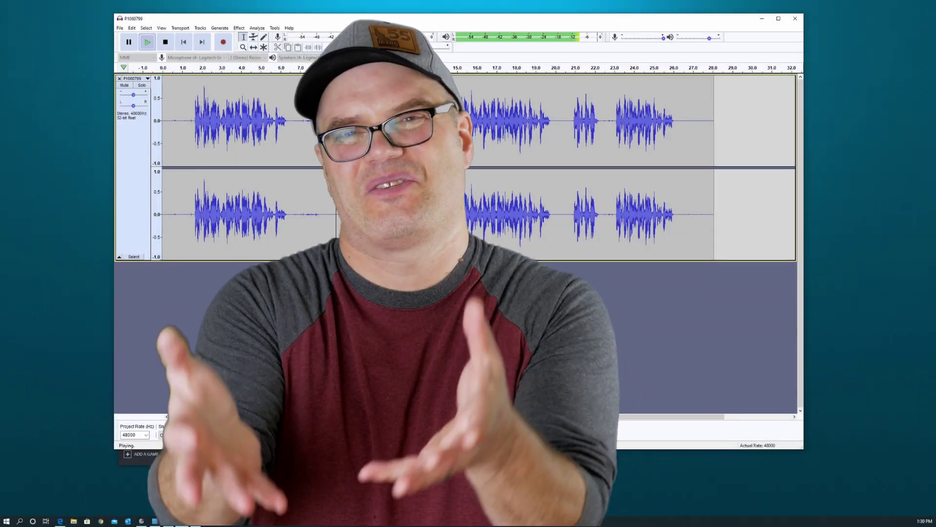
Stop playback and select the quiet noise-only stretch from about 8.1 to 9.0 s
key(space)
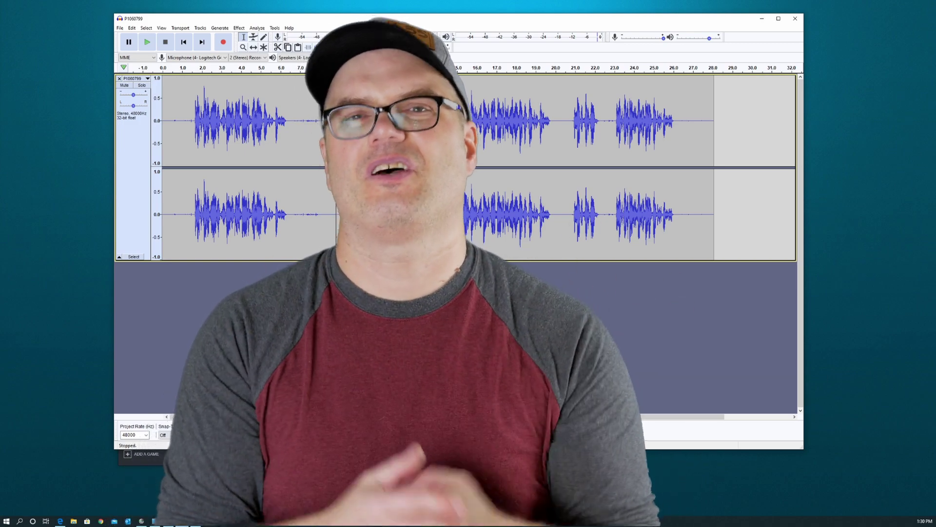
key(alt)
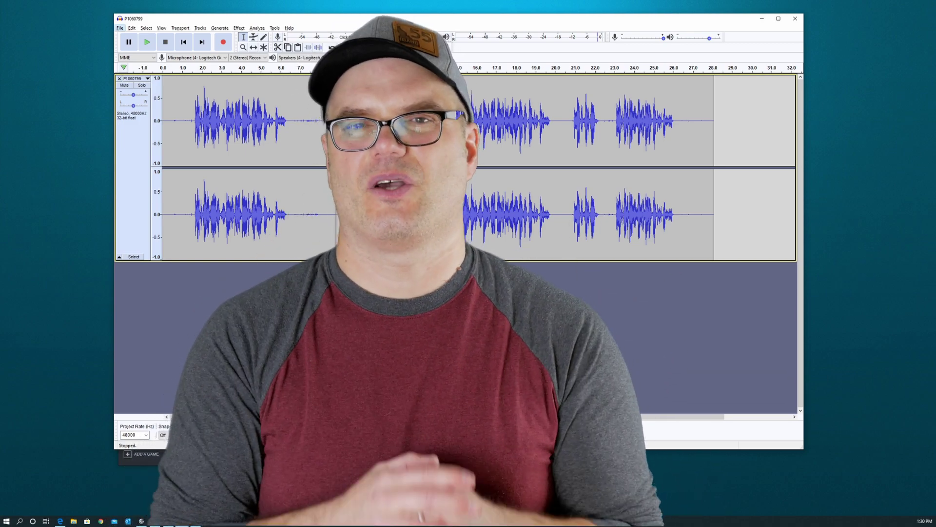
drag(341, 114, 319, 113)
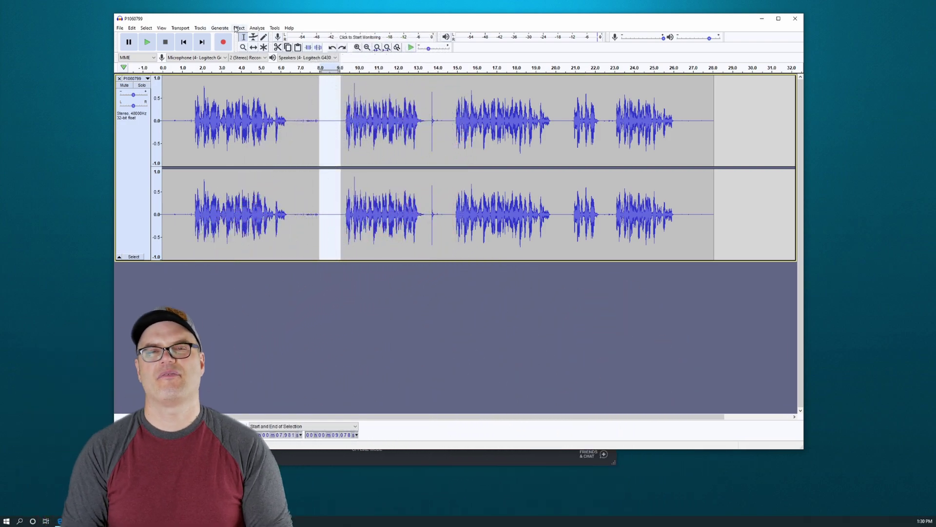
Capture a Noise Reduction noise profile from the selected quiet stretch
click(237, 28)
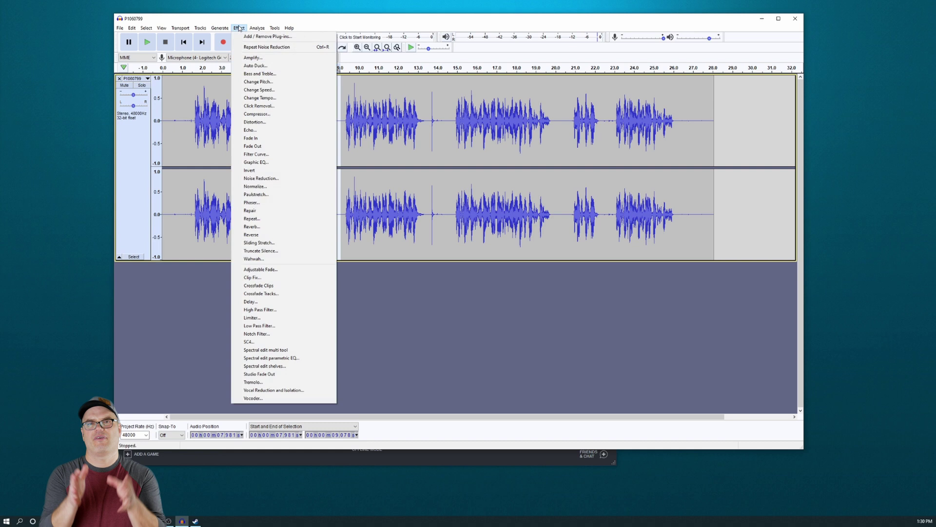
click(261, 178)
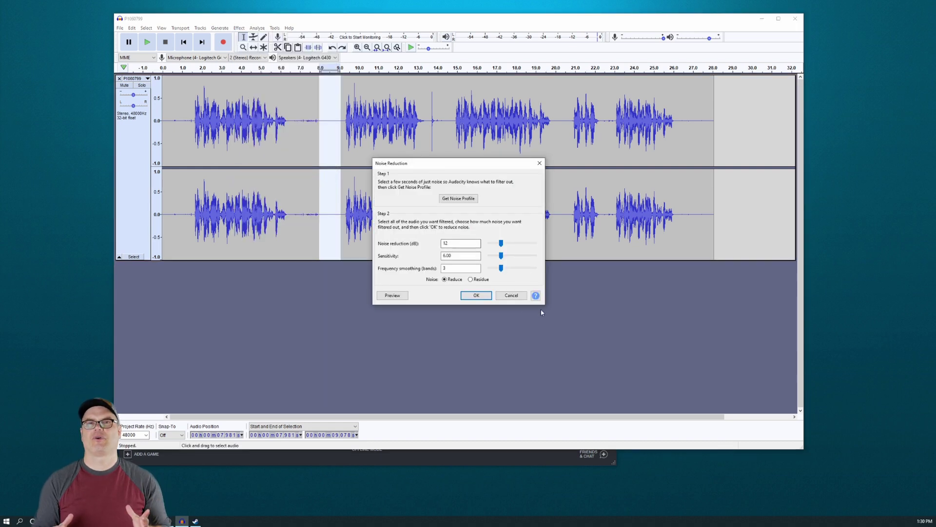
click(457, 199)
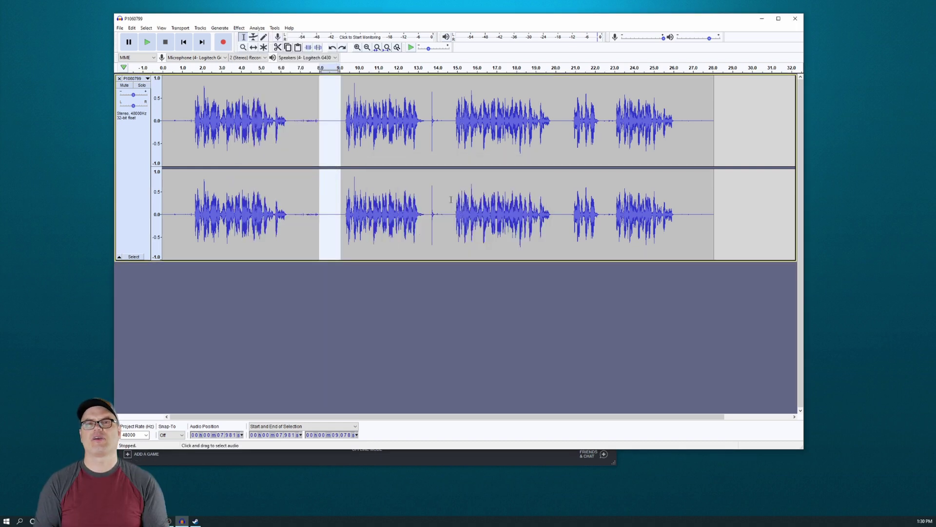
Apply noise reduction to the speech from about 1.6 s to 6.3 s
click(150, 47)
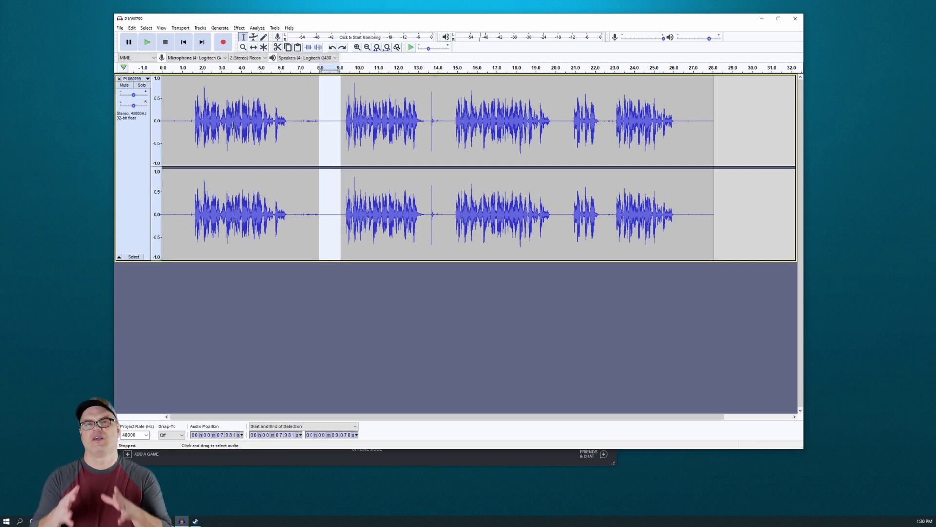
drag(194, 123, 286, 126)
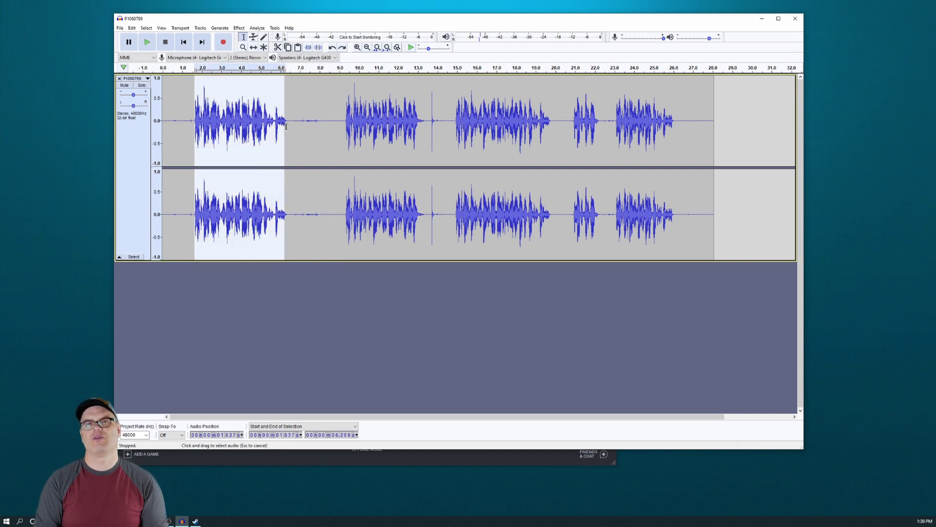
click(220, 29)
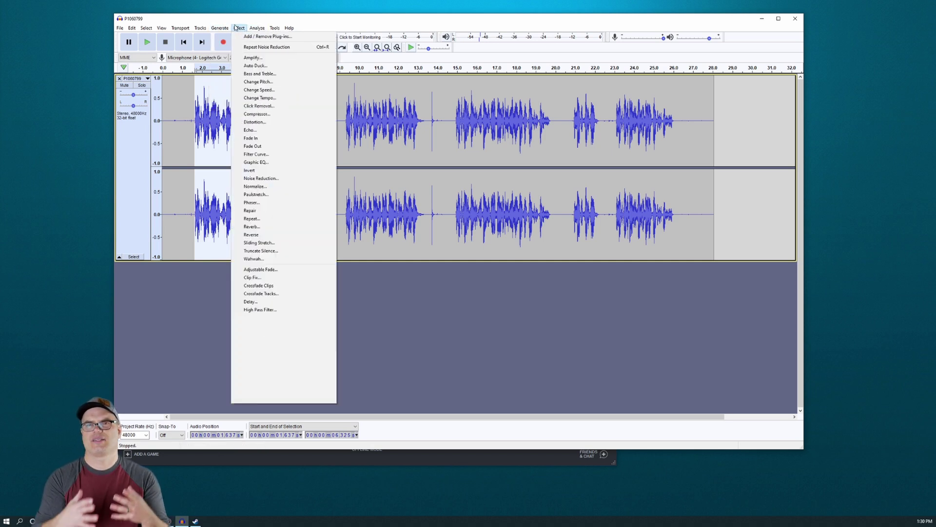
click(270, 178)
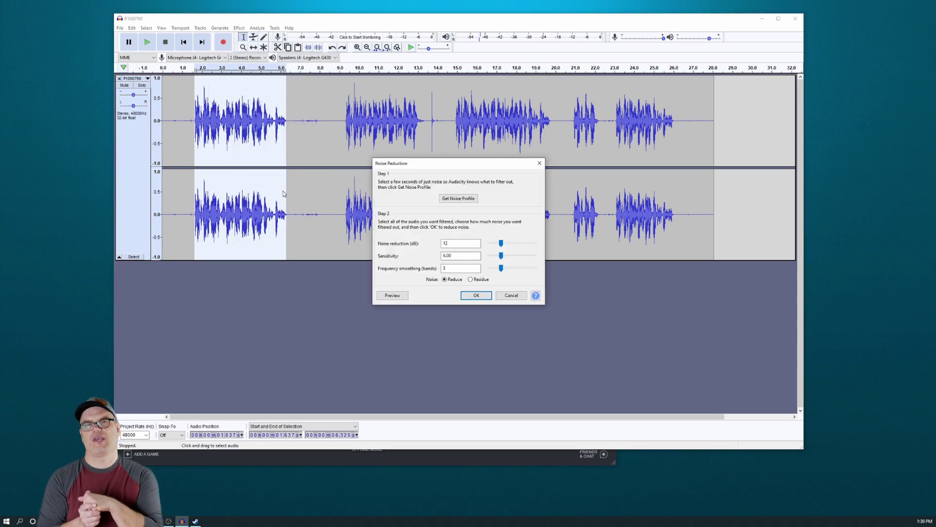
click(482, 296)
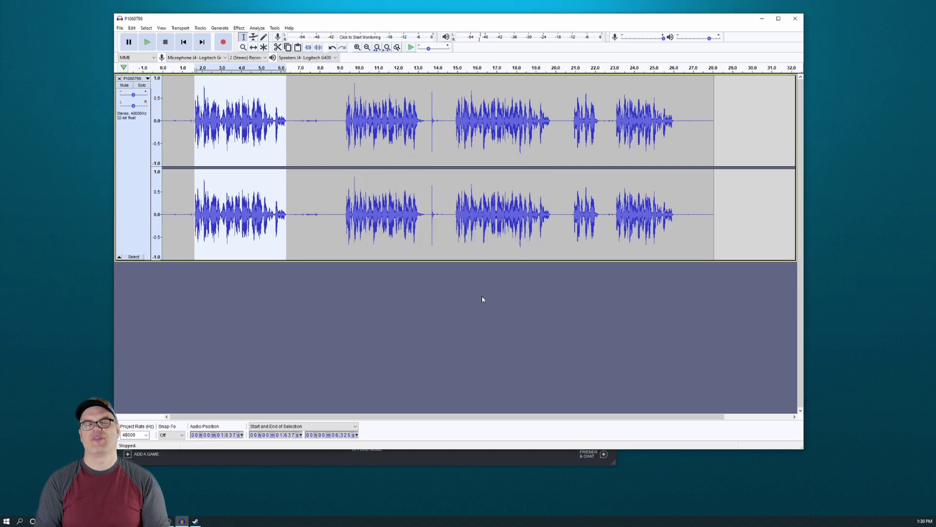
Play the cleaned audio from 1.935 s, then select 6.362 s to 14.901 s
click(201, 96)
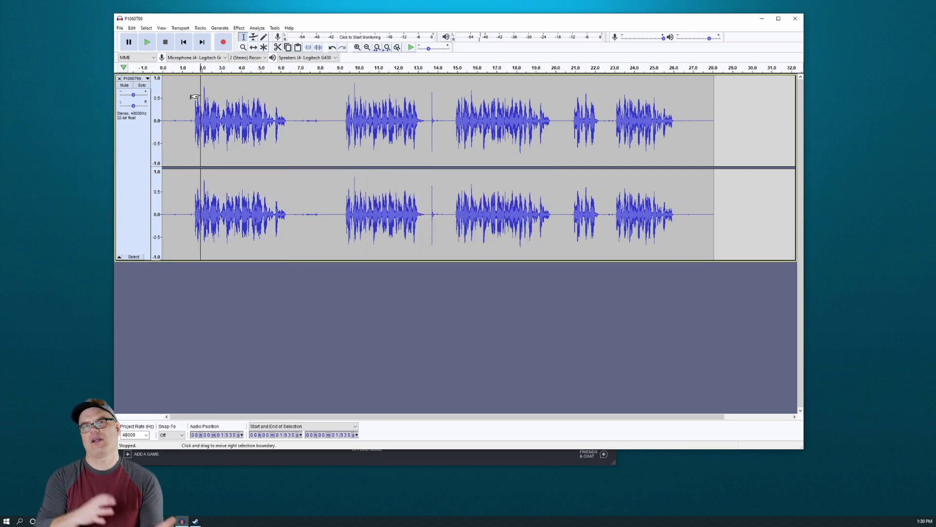
key(space)
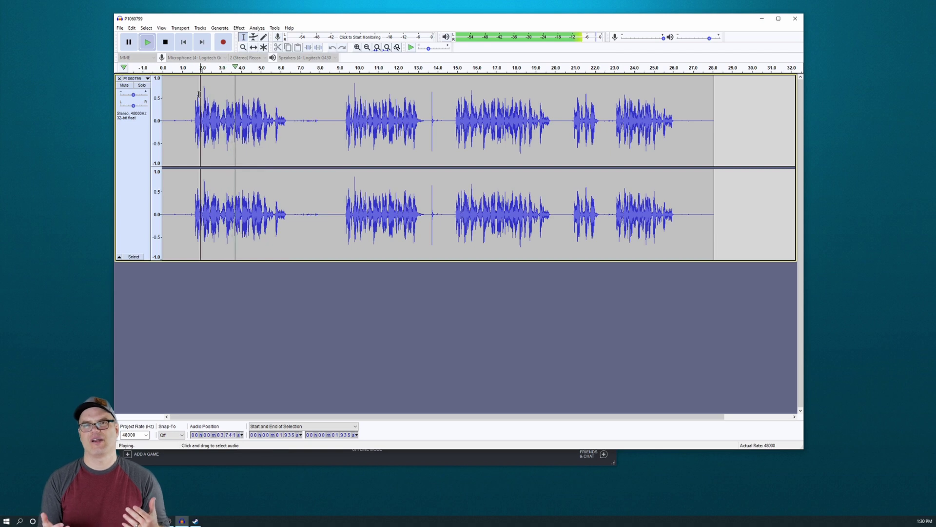
key(space)
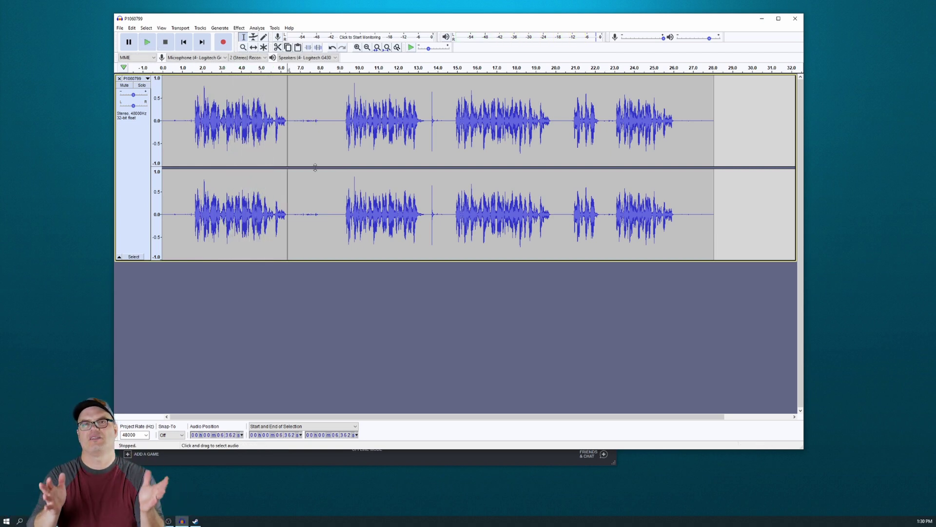
shift+click(450, 122)
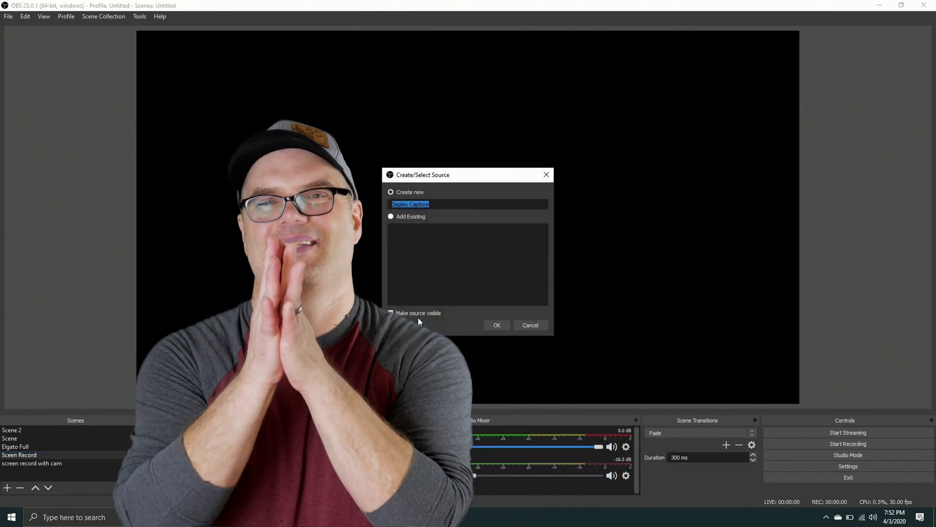
Create a Display Capture source for the 1920x1080 Display 1 and accept its settings
click(496, 325)
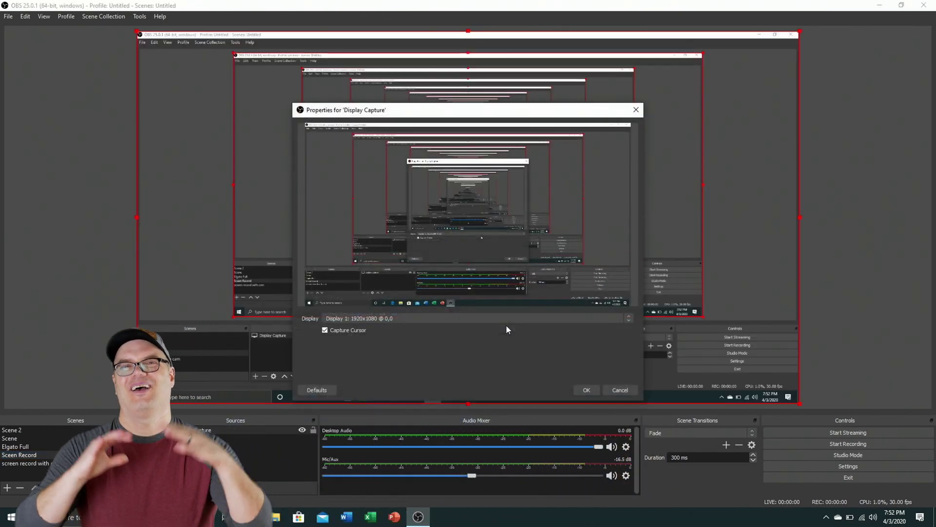
click(585, 390)
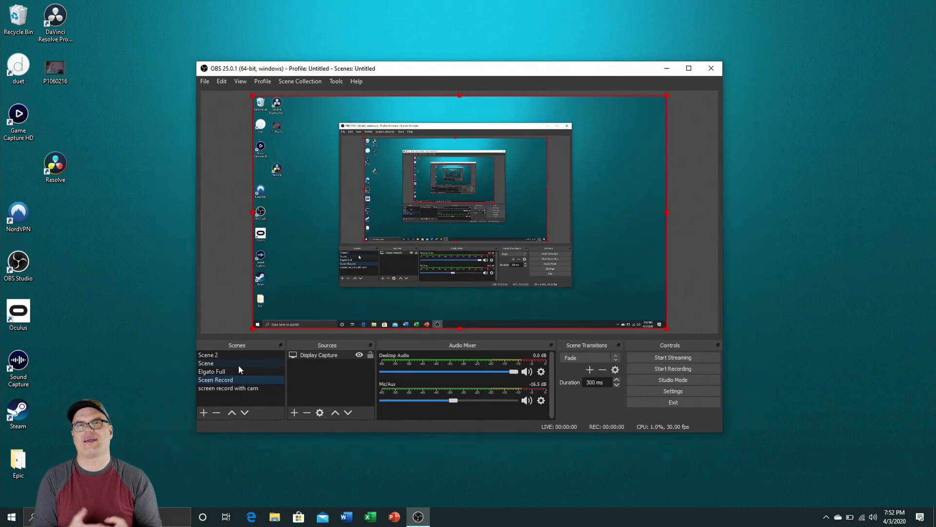
Add a webcam Video Capture Device to 'screen record with cam', shrunk into the bottom-right corner
click(231, 387)
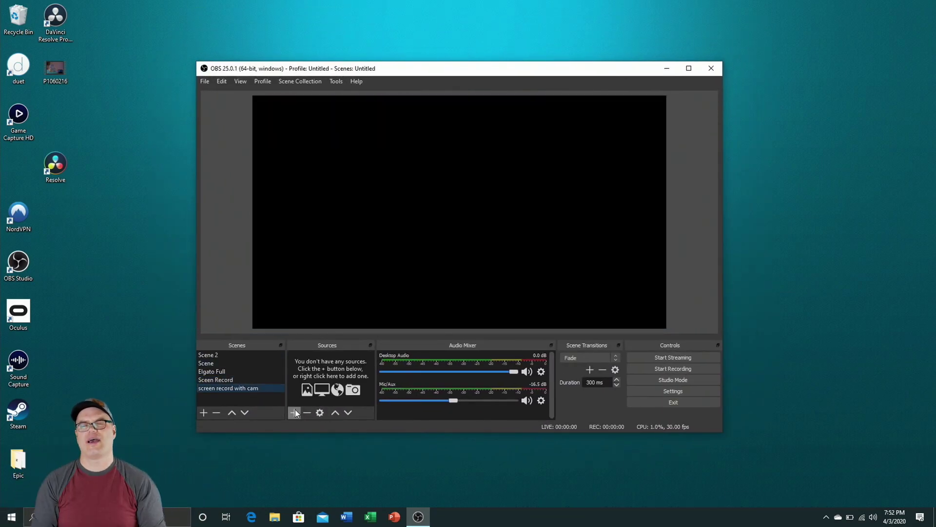
click(295, 413)
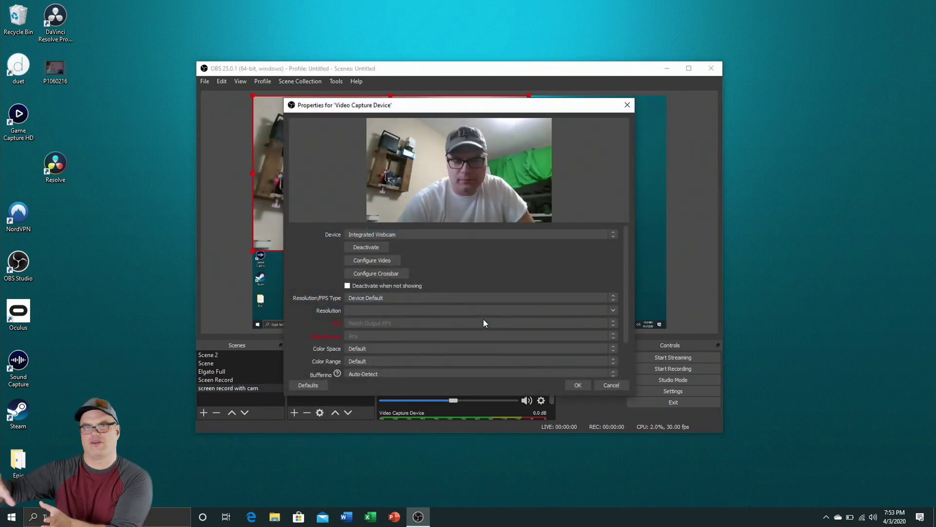
click(575, 385)
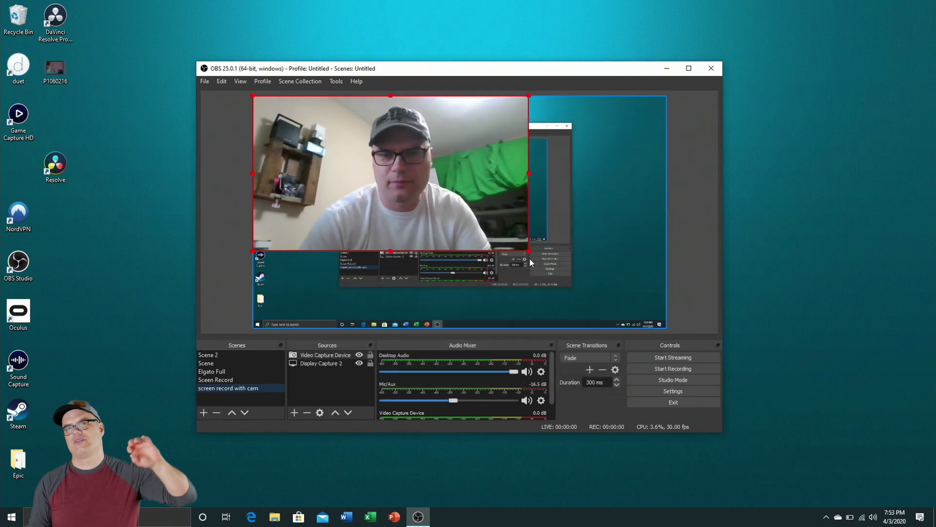
drag(530, 258, 303, 152)
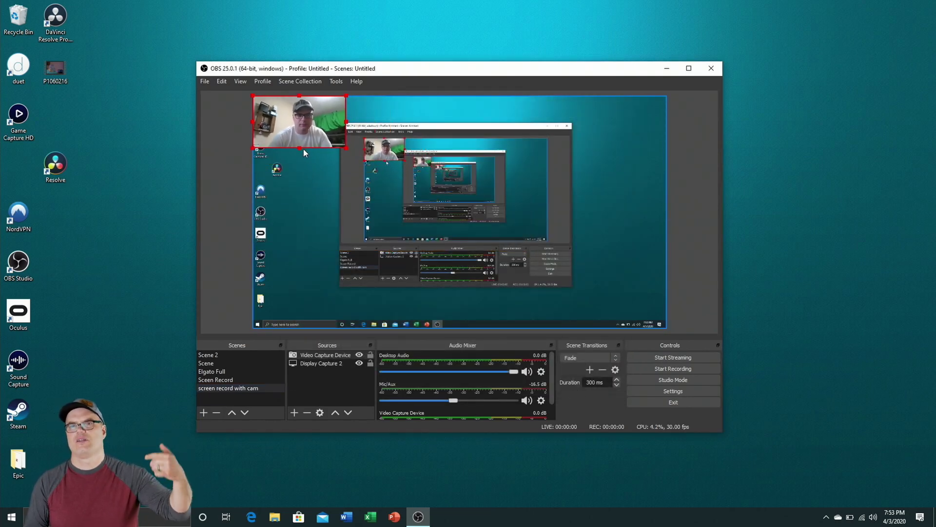
drag(268, 111, 588, 291)
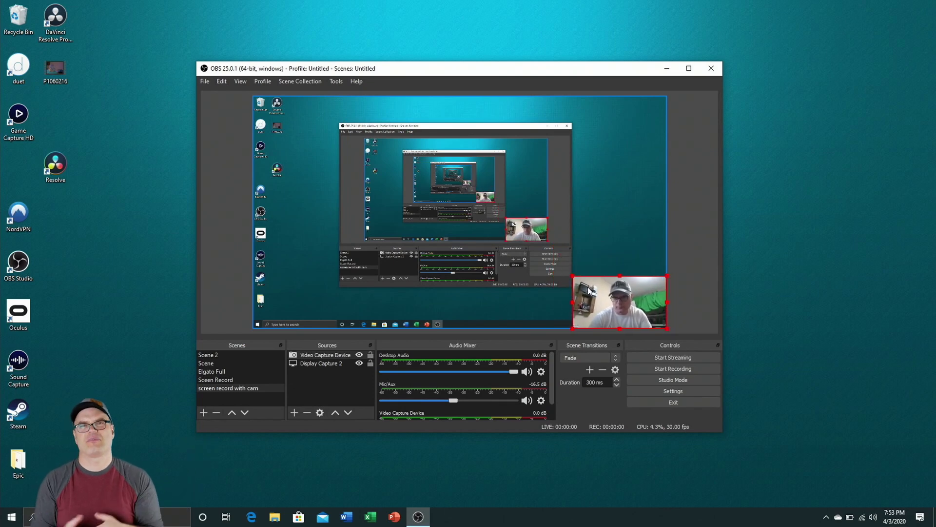
Compare the Screen Record, webcam, Elgato Full and Scene scenes, ending on Screen Record
click(230, 378)
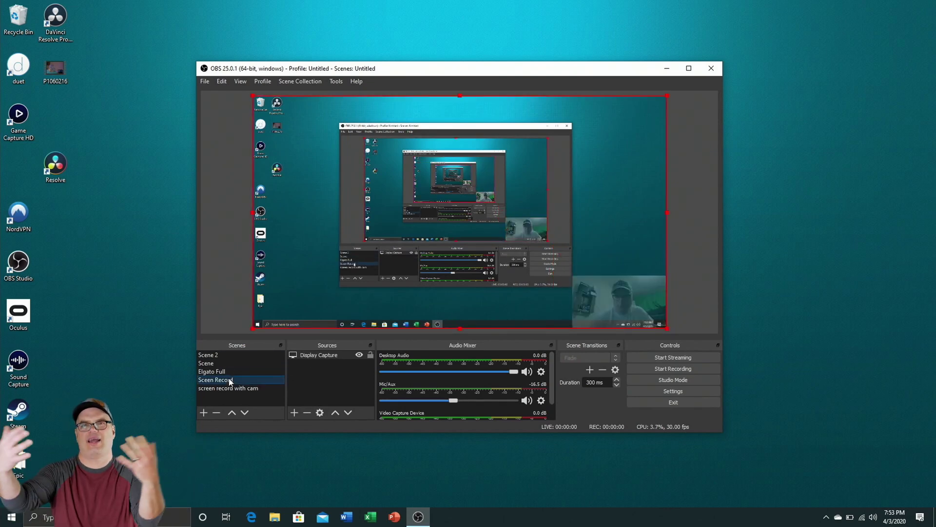
click(229, 388)
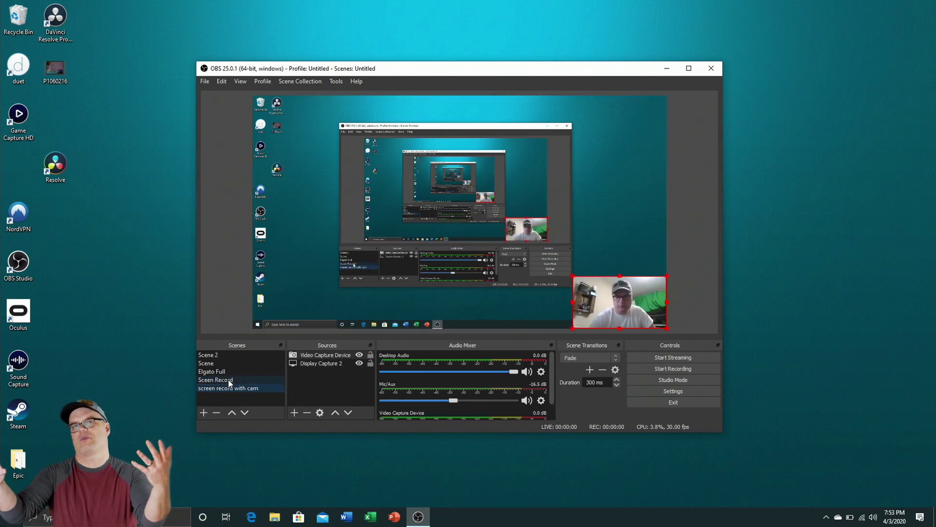
click(228, 379)
click(221, 370)
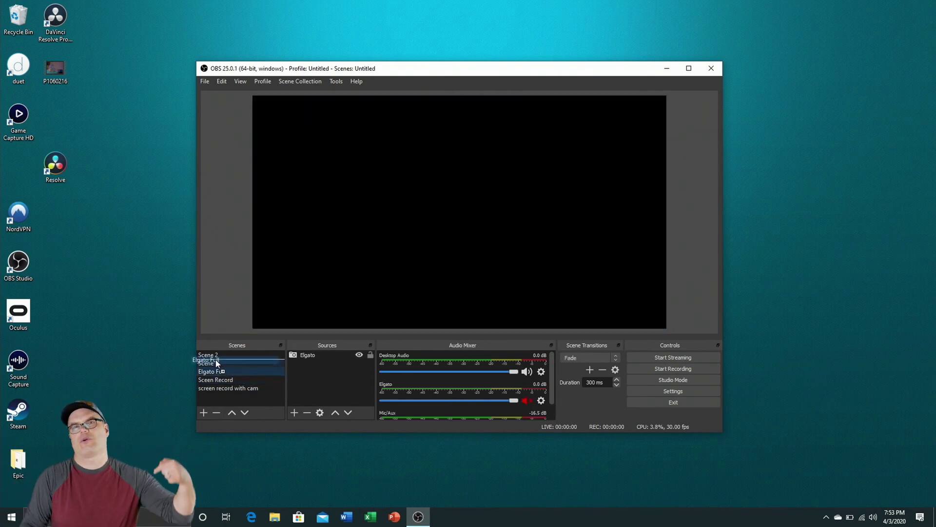
drag(221, 370, 226, 372)
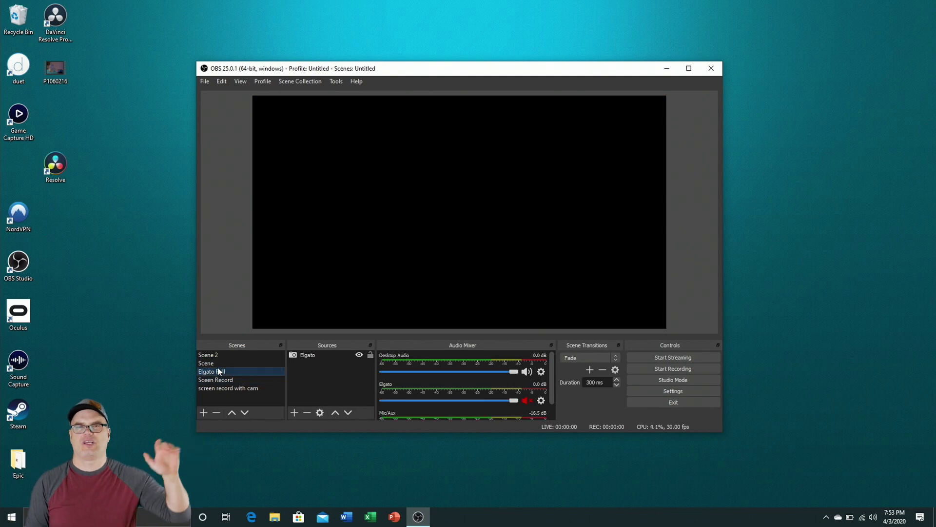
click(217, 362)
click(221, 388)
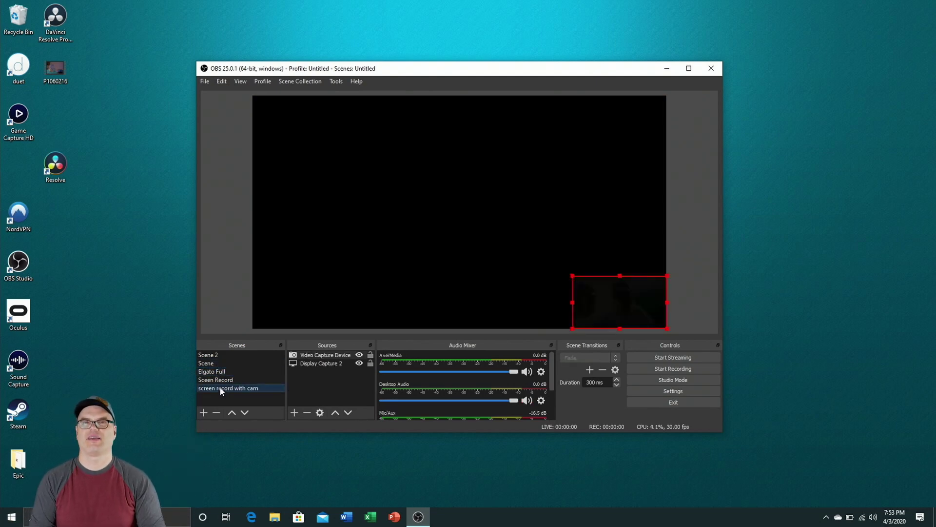
click(221, 379)
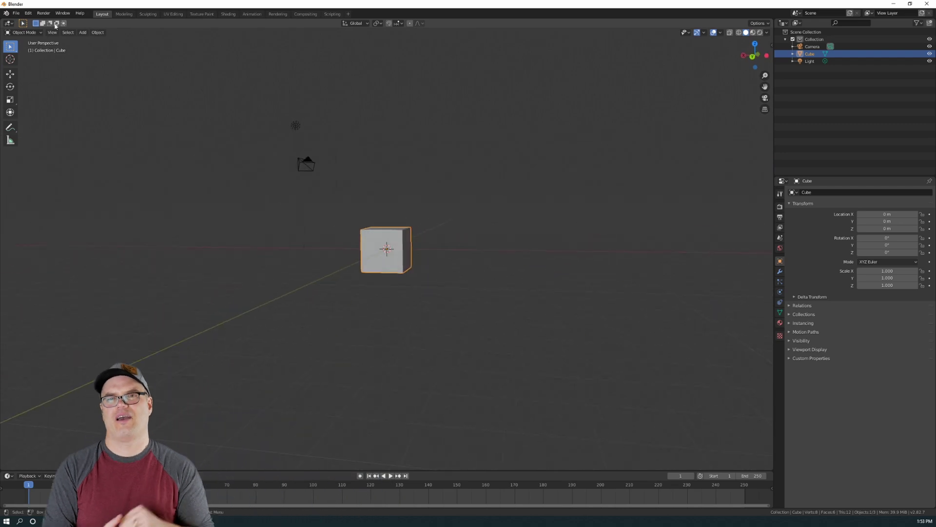
Open the recent Grill.blend project and orbit out around the grill model
click(18, 14)
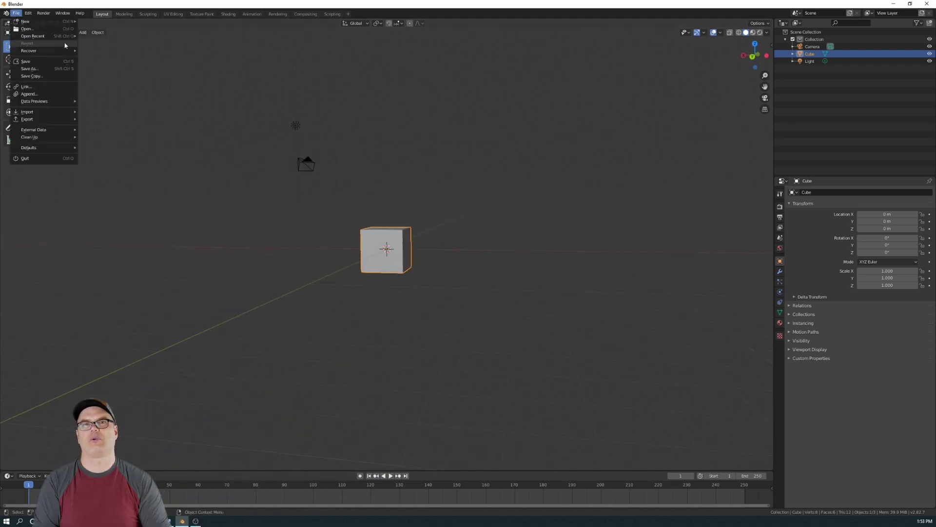
click(88, 37)
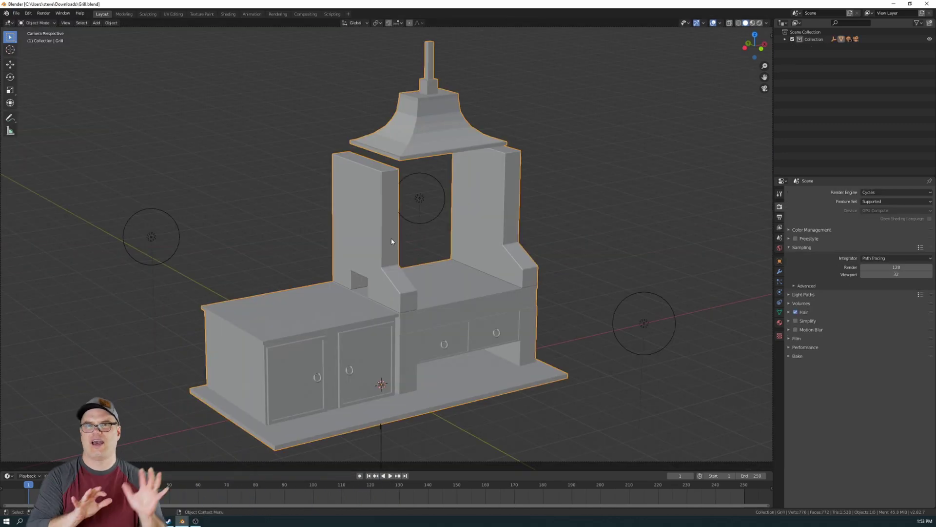
drag(16, 70, 53, 326)
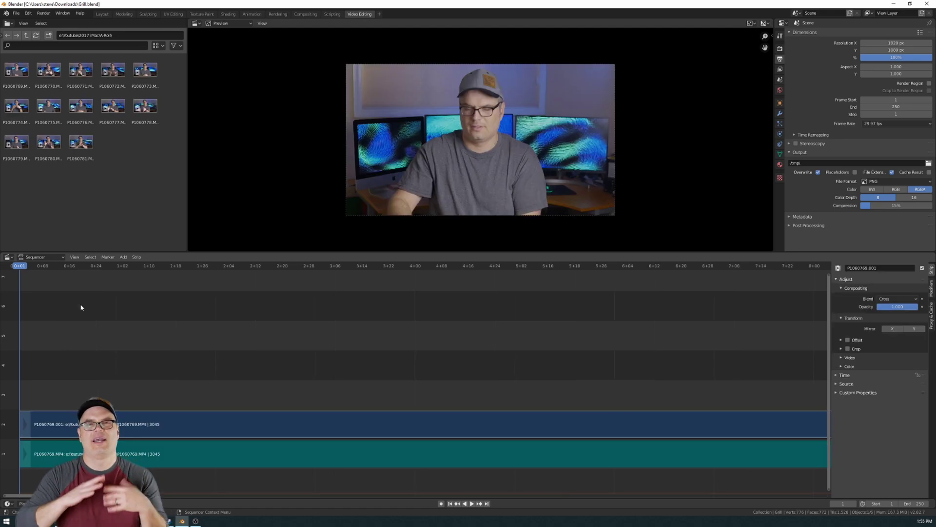
Play the sequencer edit, move the playhead to frame 34, and zoom in on the textured grill
key(space)
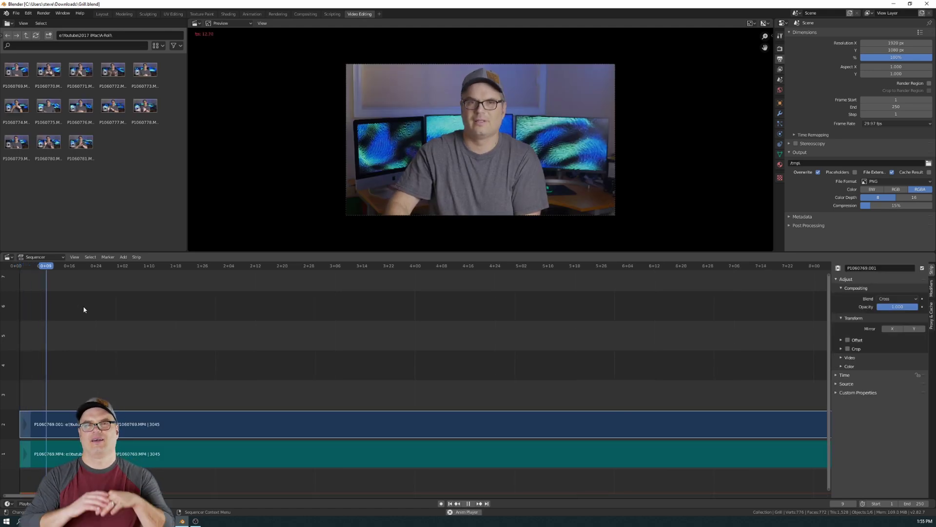
key(space)
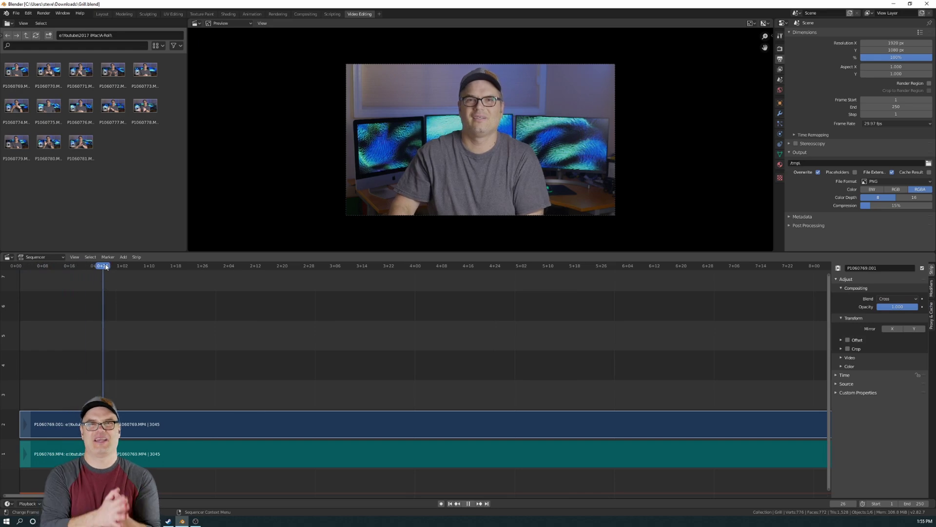
drag(106, 266, 130, 267)
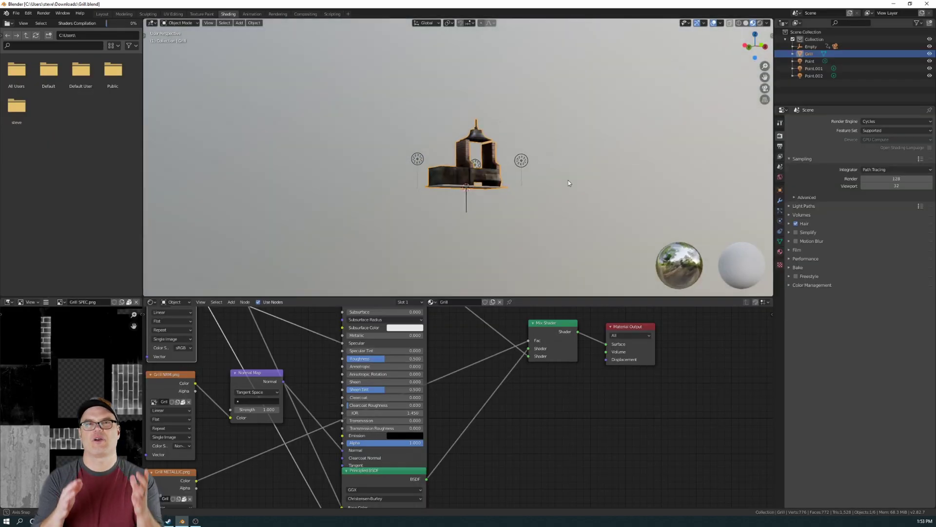
scroll(543, 218, up, 8)
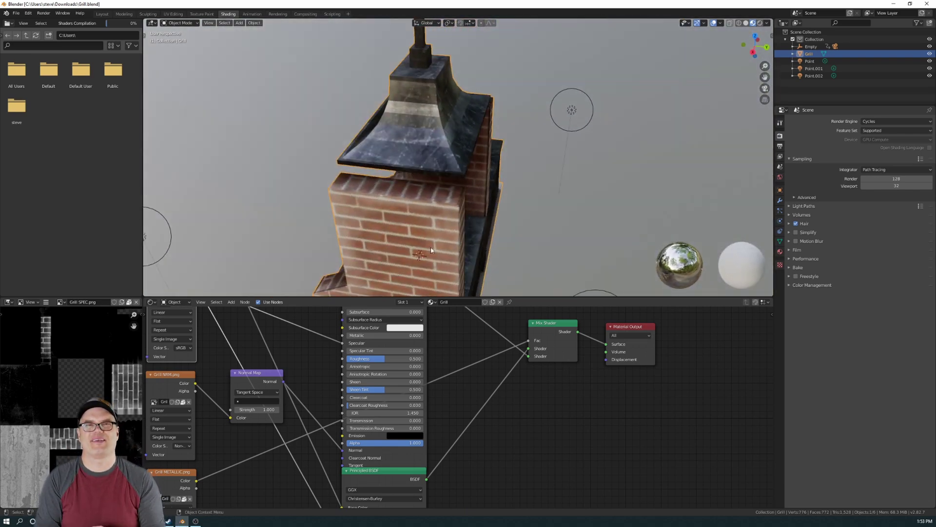
scroll(444, 225, up, 2)
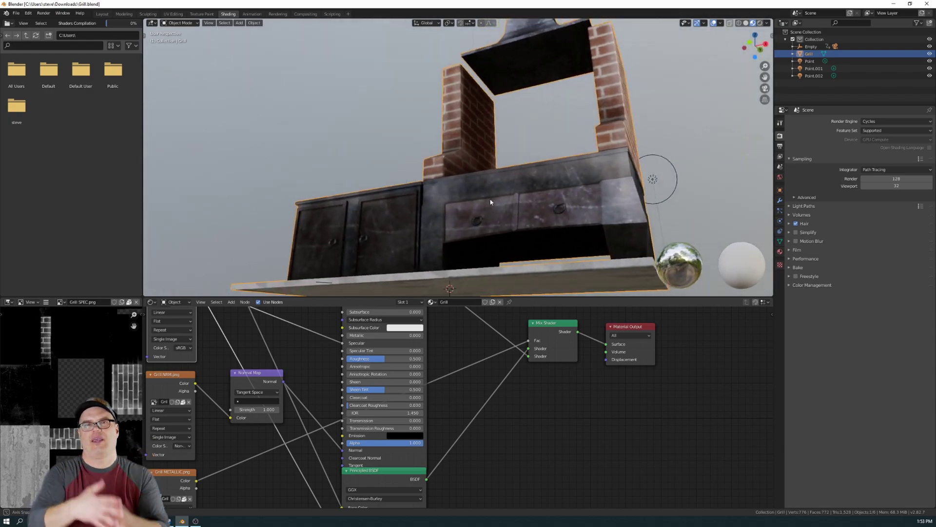